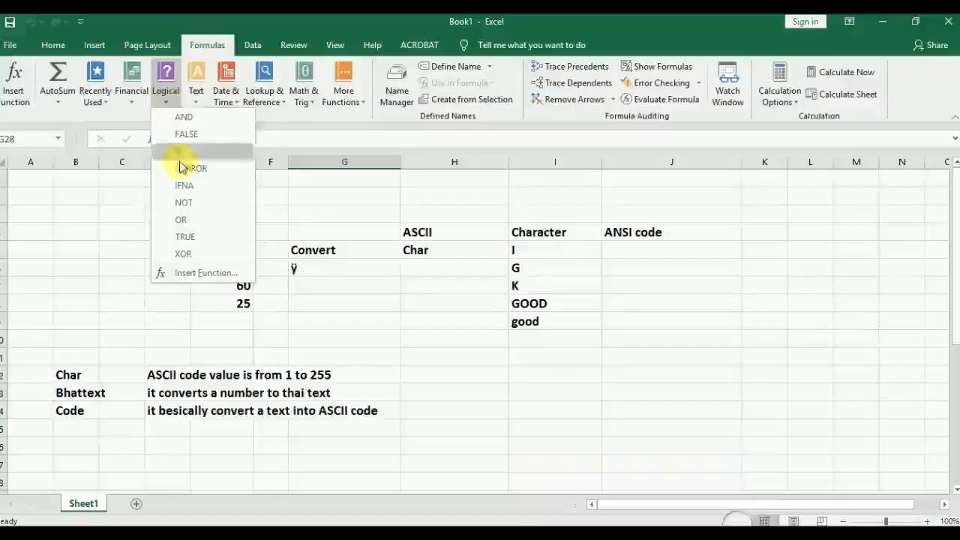
Examine the list of available text functions, including the description of BAHTTEXT
left_click(146, 193)
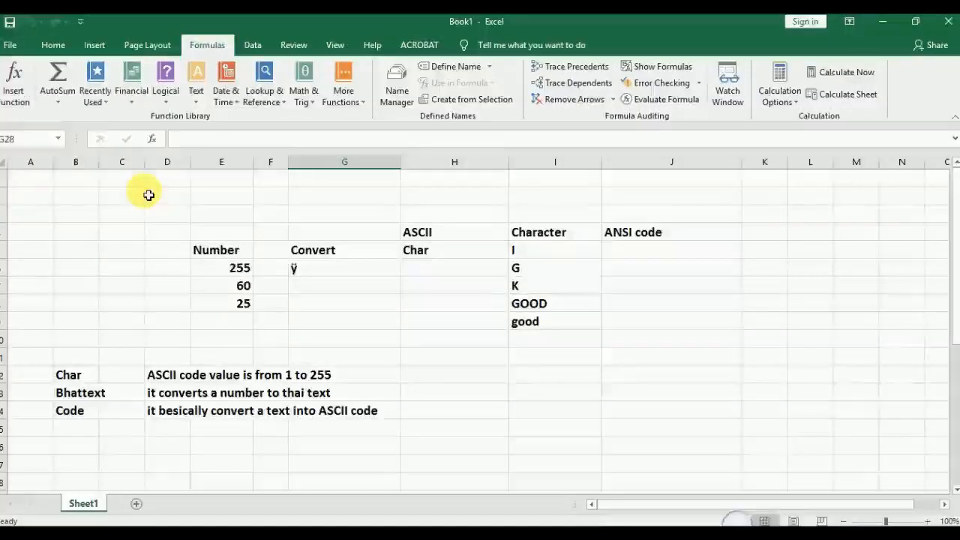
left_click(193, 98)
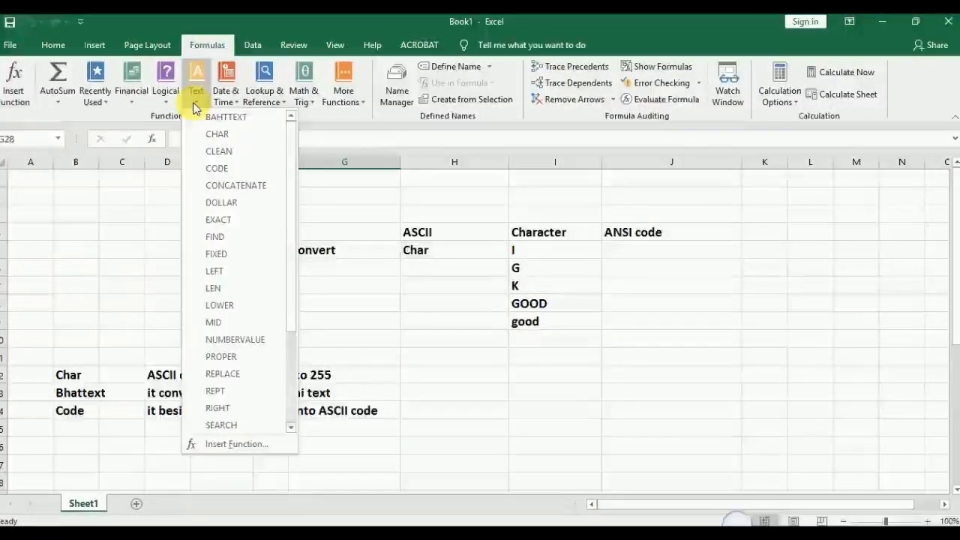
scroll(281, 255, "down", 2)
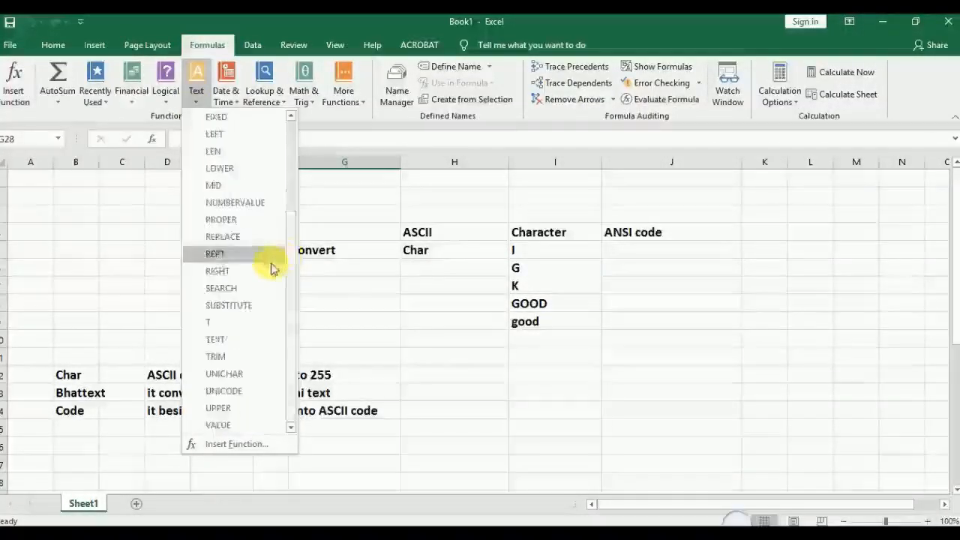
scroll(264, 269, "up", 2)
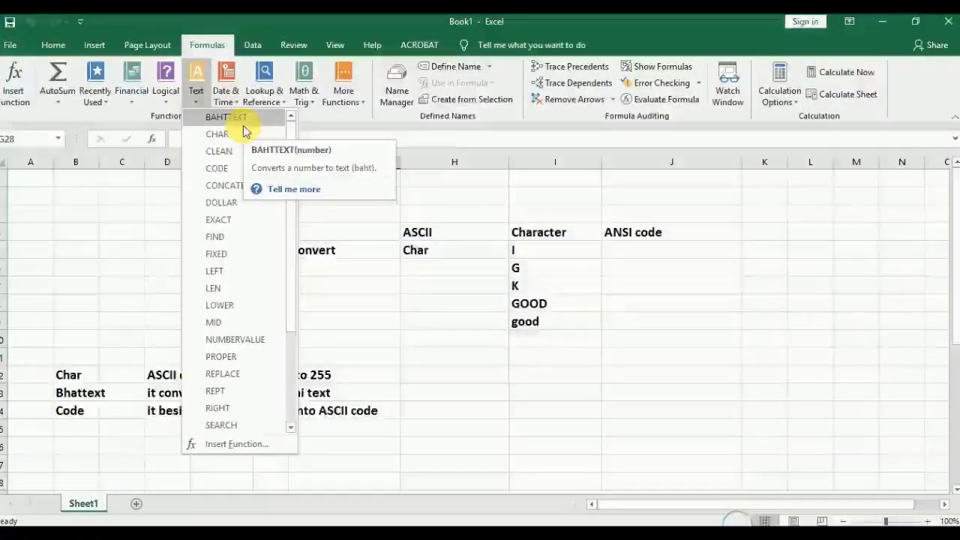
left_click(368, 282)
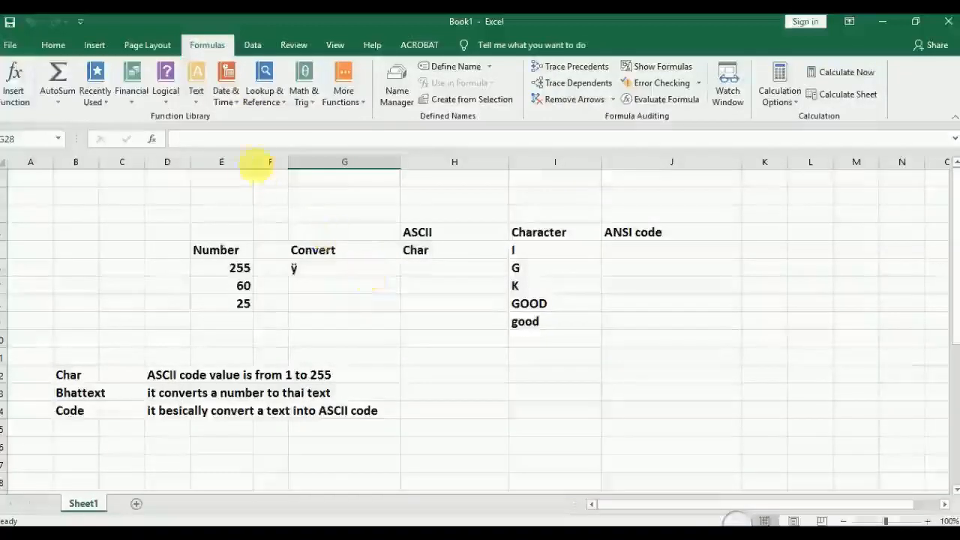
left_click(199, 96)
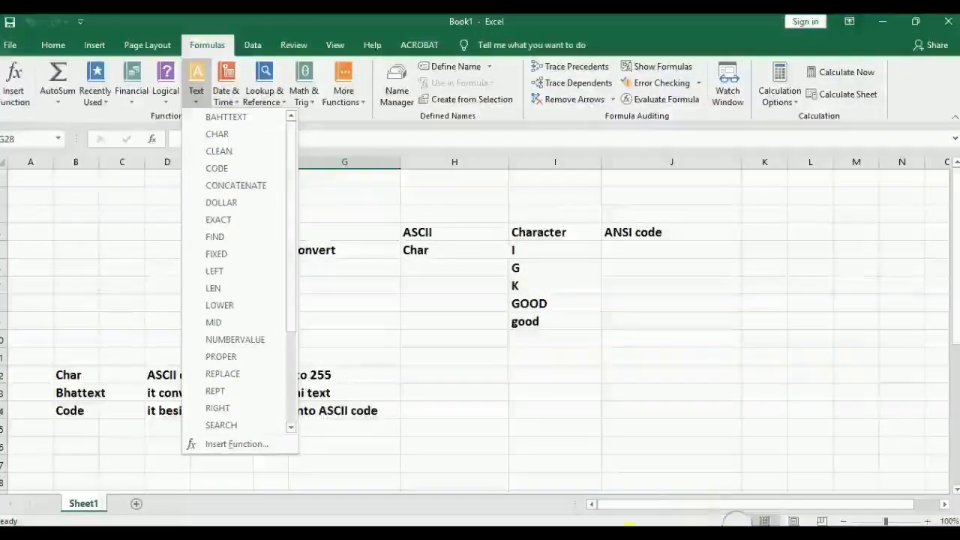
Magnify the screen to inspect the text function list up close, and restore the normal magnification
left_click(705, 535)
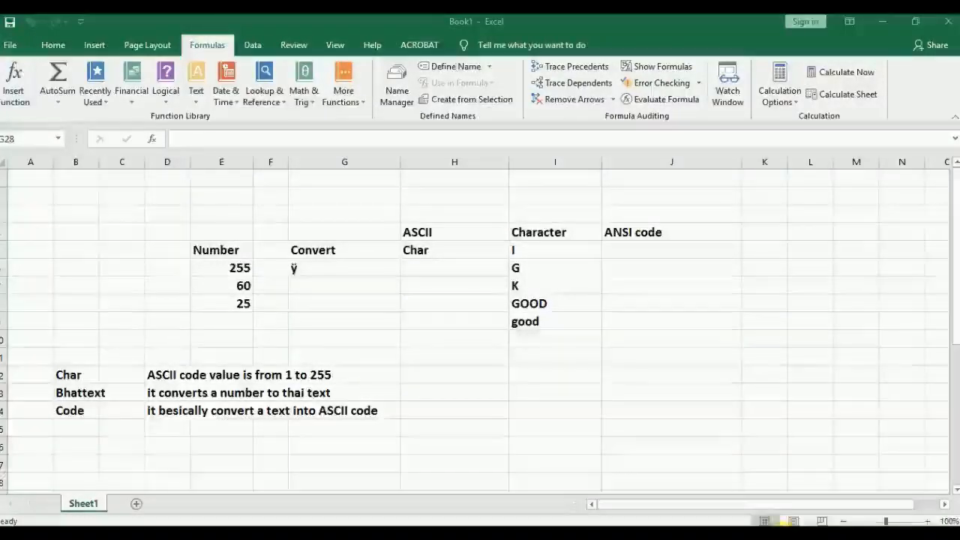
left_click(783, 426)
left_click(770, 444)
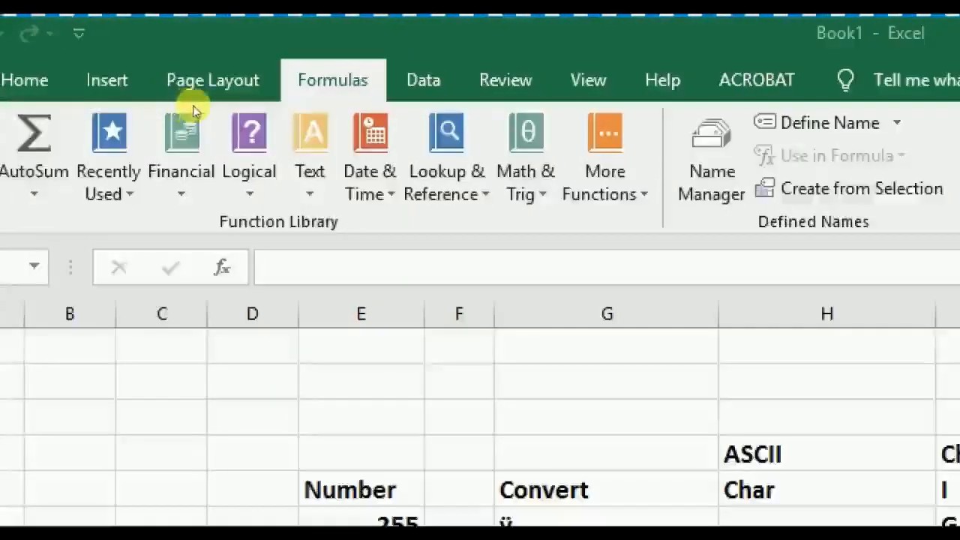
left_click(309, 150)
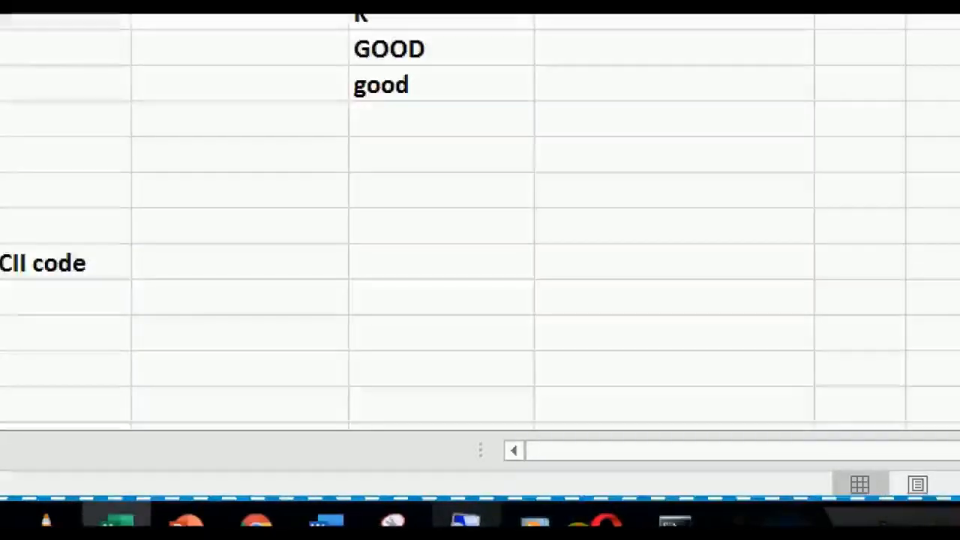
left_click(672, 510)
left_click(659, 440)
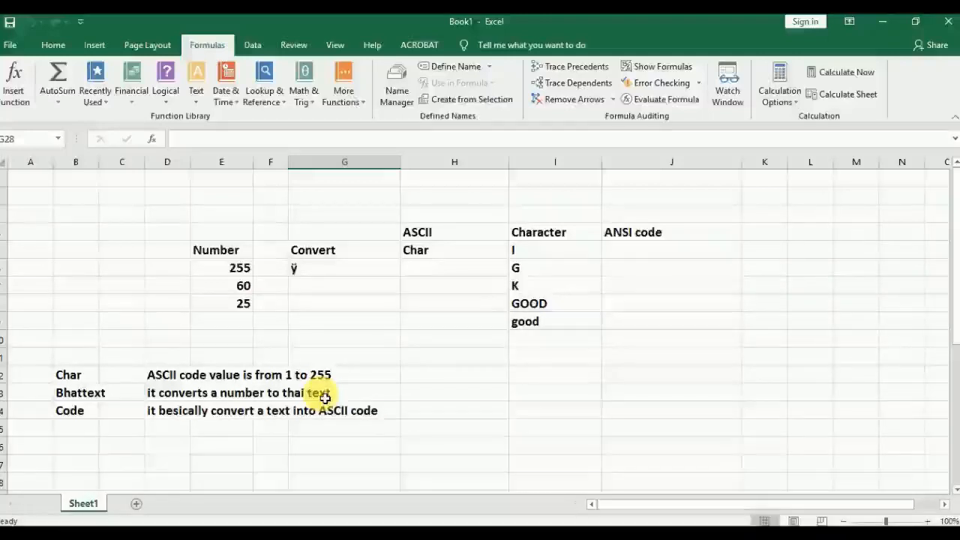
Clear the existing character from cell G6 under the Convert heading
left_click(317, 275)
key("Delete")
left_click(313, 290)
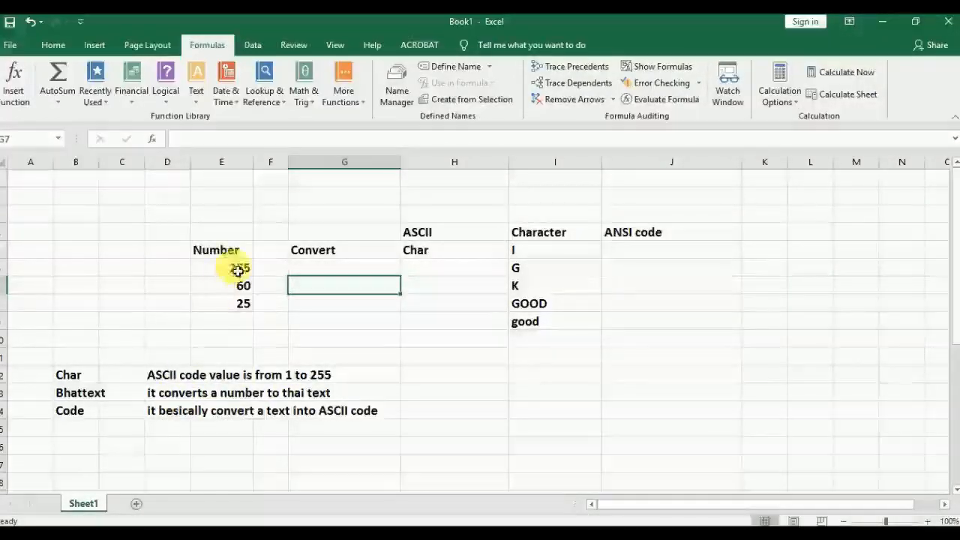
Enter =BAHTTEXT(E6) in cell G6 and fill the formula down to G8
left_click(320, 270)
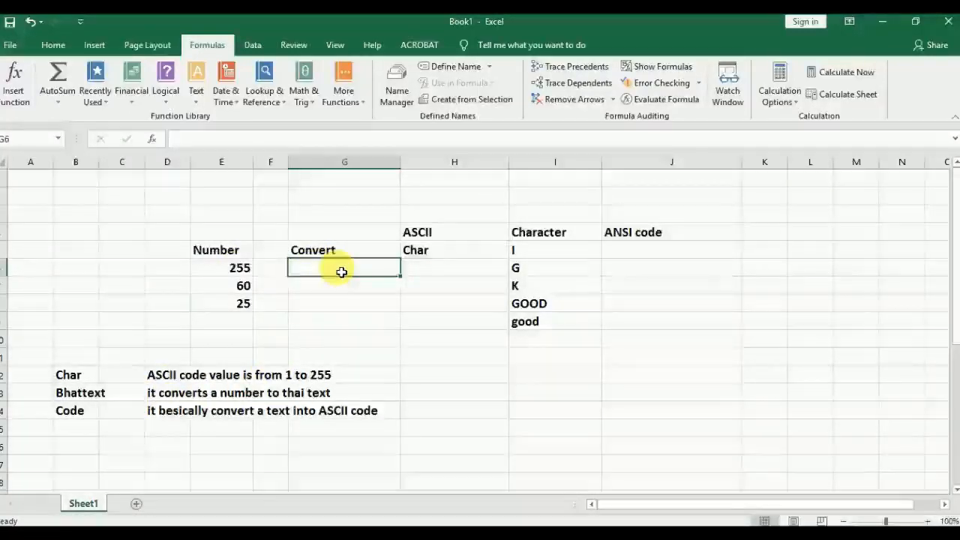
type("=")
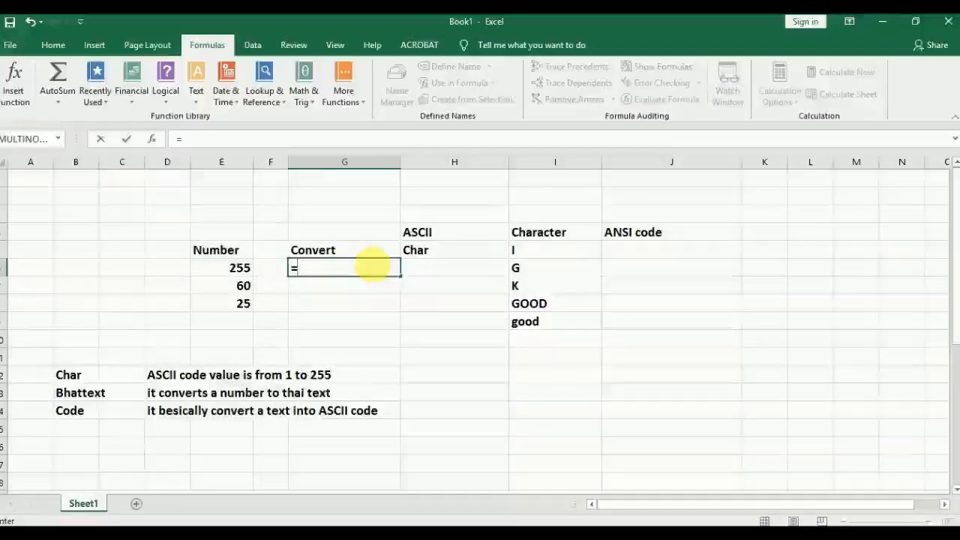
type("ba")
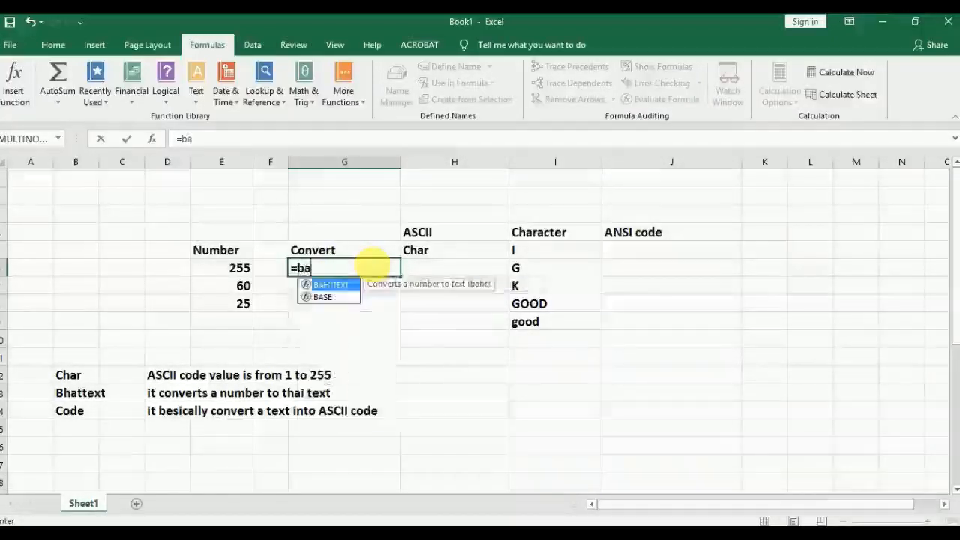
double_click(344, 283)
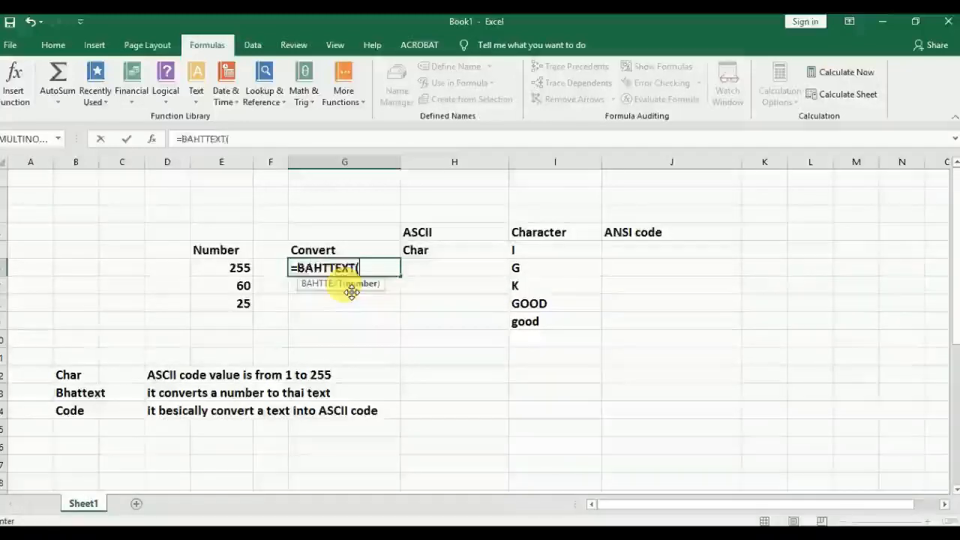
left_click(244, 273)
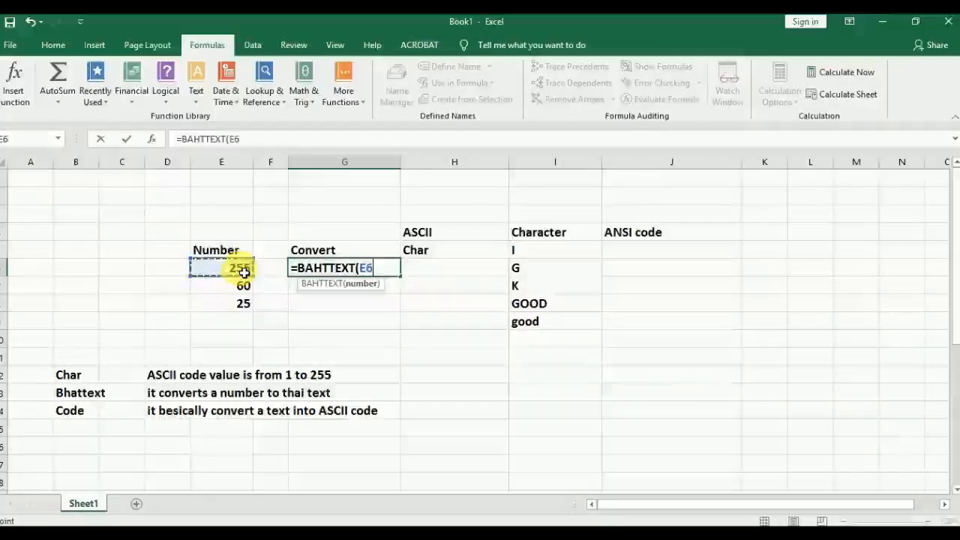
type(")")
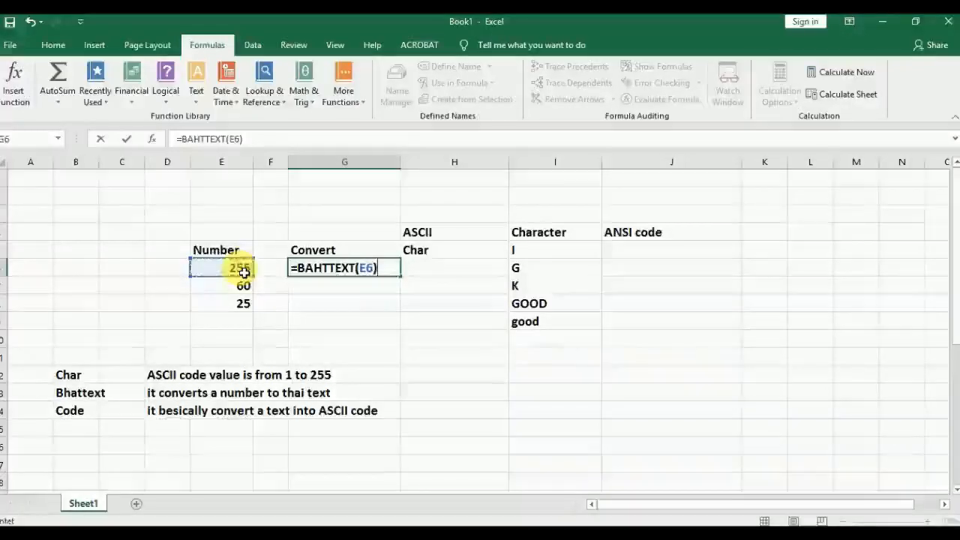
key("Return")
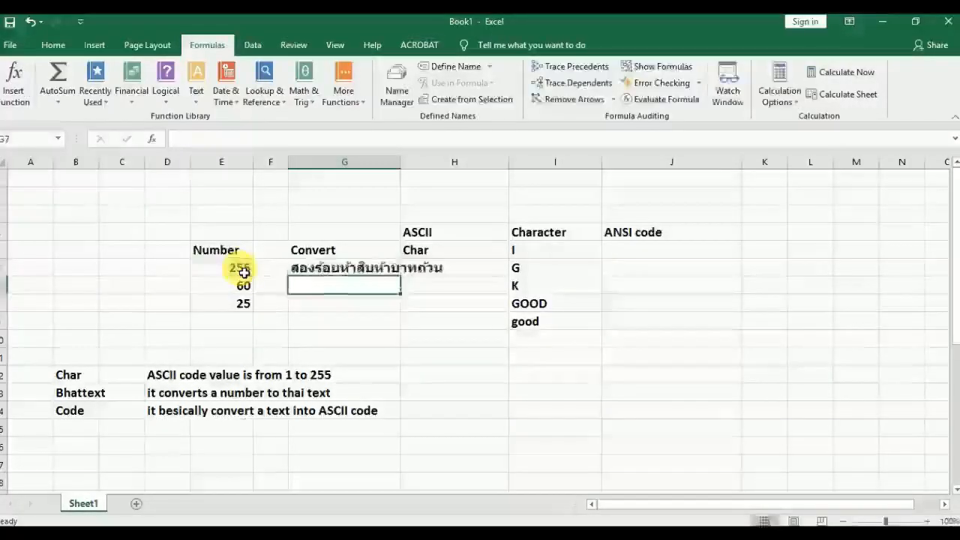
left_click(343, 273)
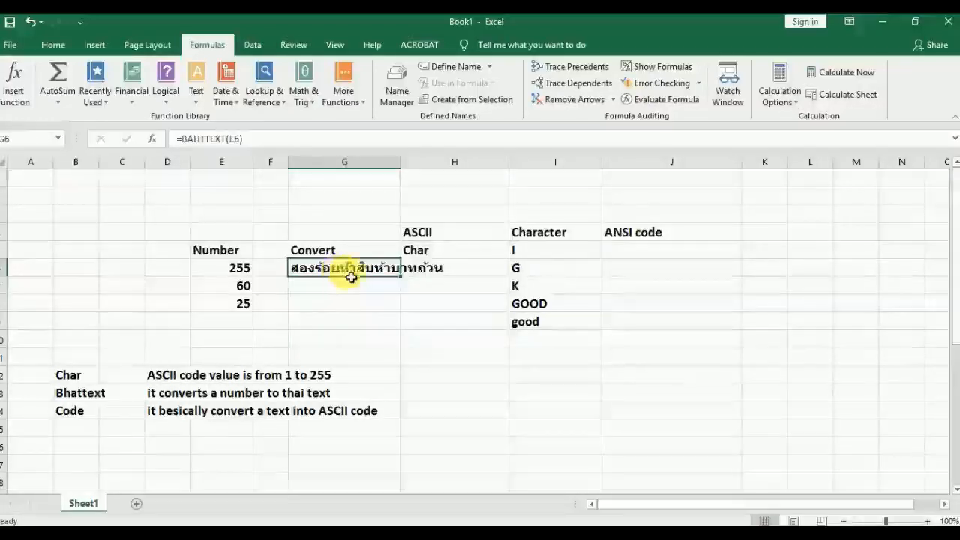
left_click_drag(406, 284, 397, 319)
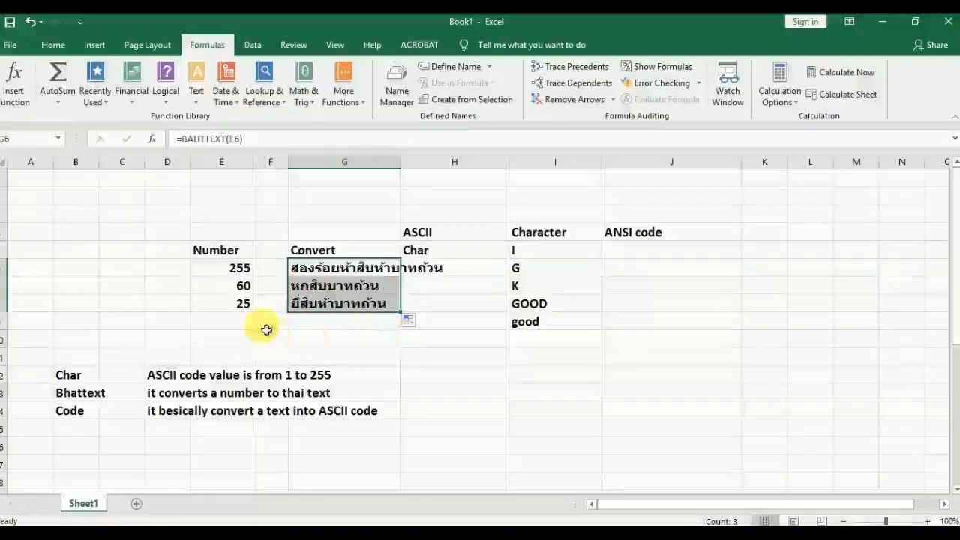
Clear the Thai text results from cells G6:G8 in the Convert column
left_click(255, 305)
left_click(240, 267)
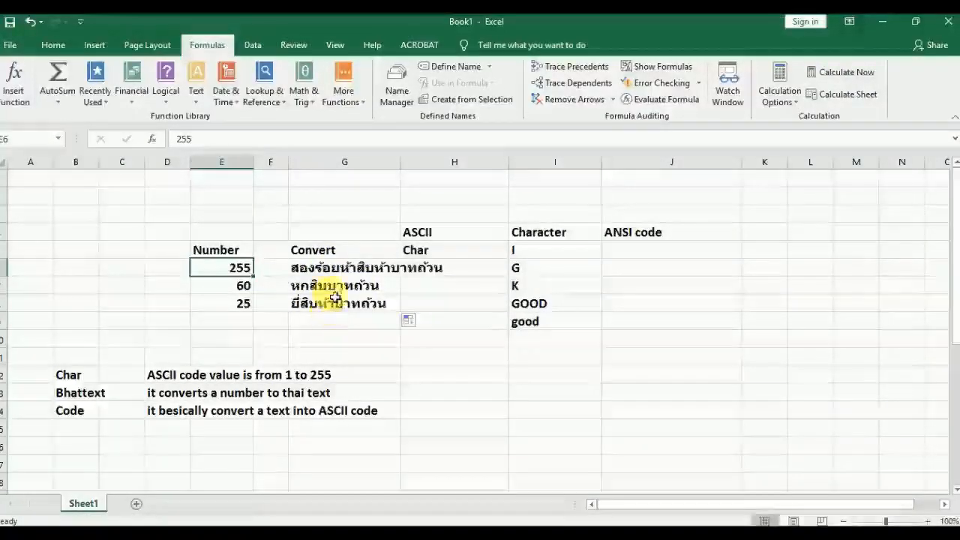
left_click_drag(306, 268, 338, 307)
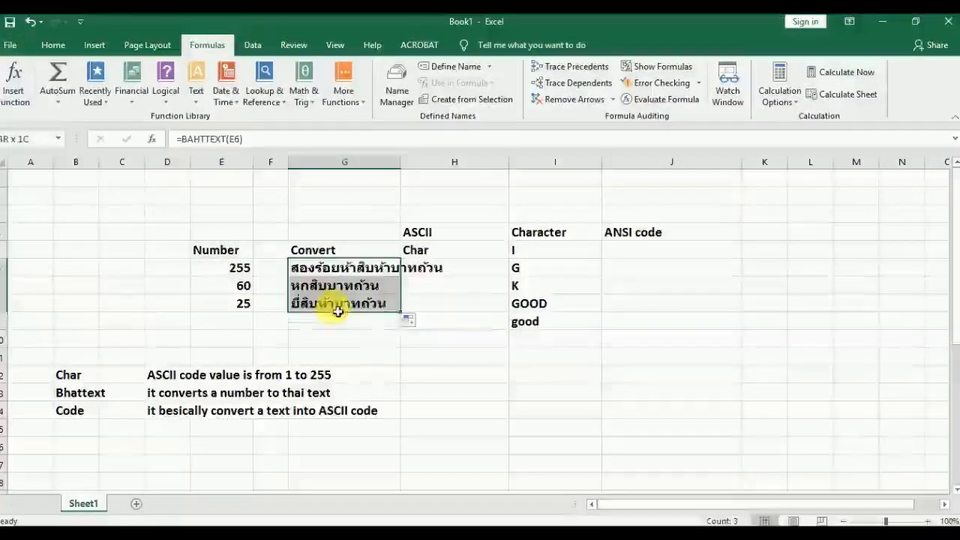
key("Delete")
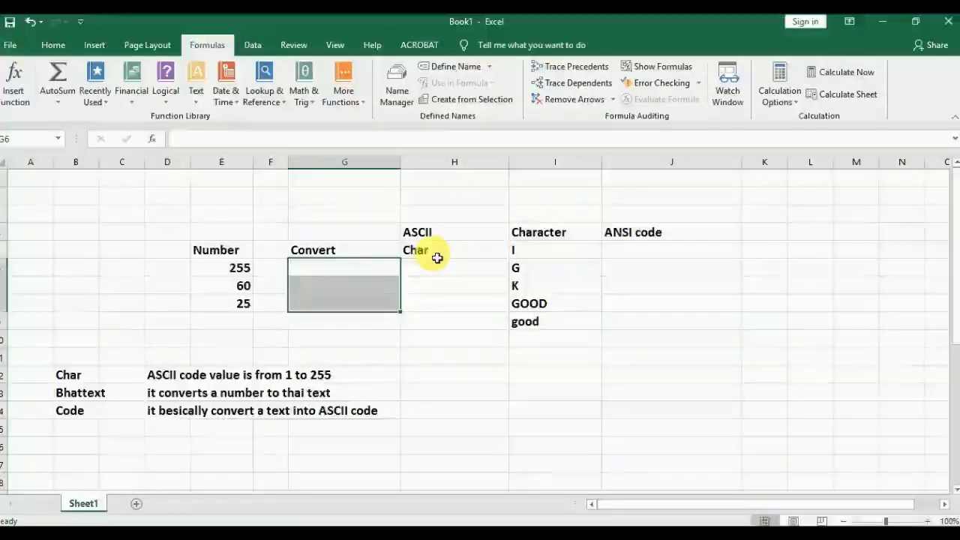
Magnify the screen to 200% and examine the description of the CHAR function among the text functions
left_click(197, 83)
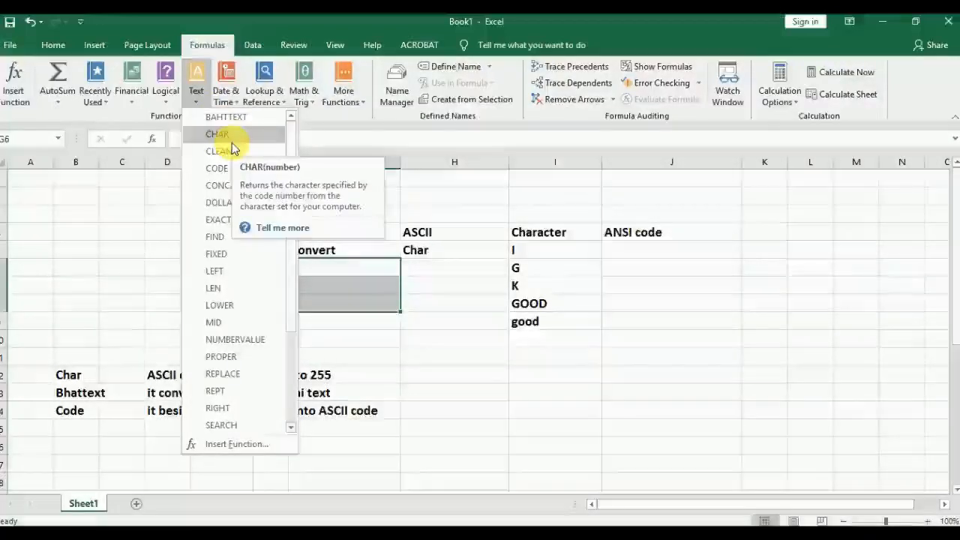
left_click(624, 523)
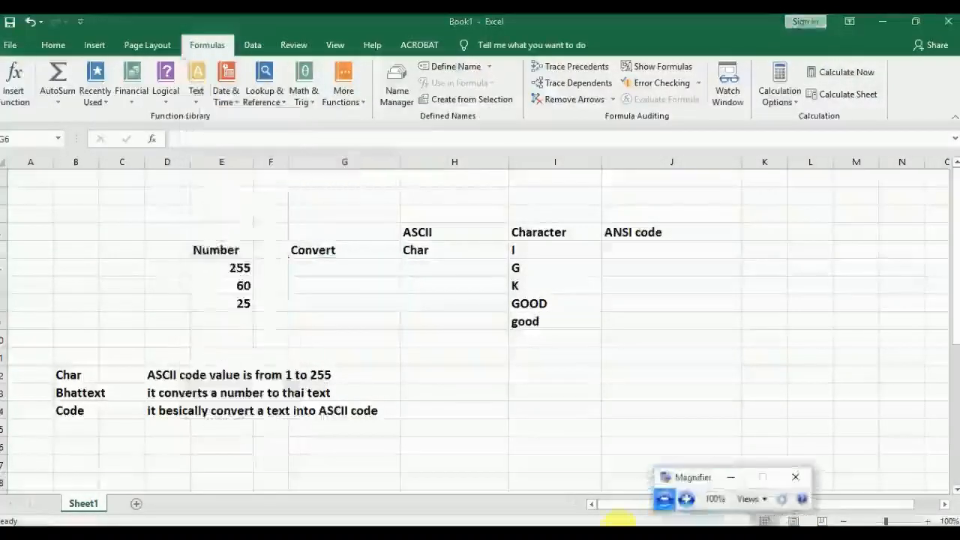
left_click(690, 499)
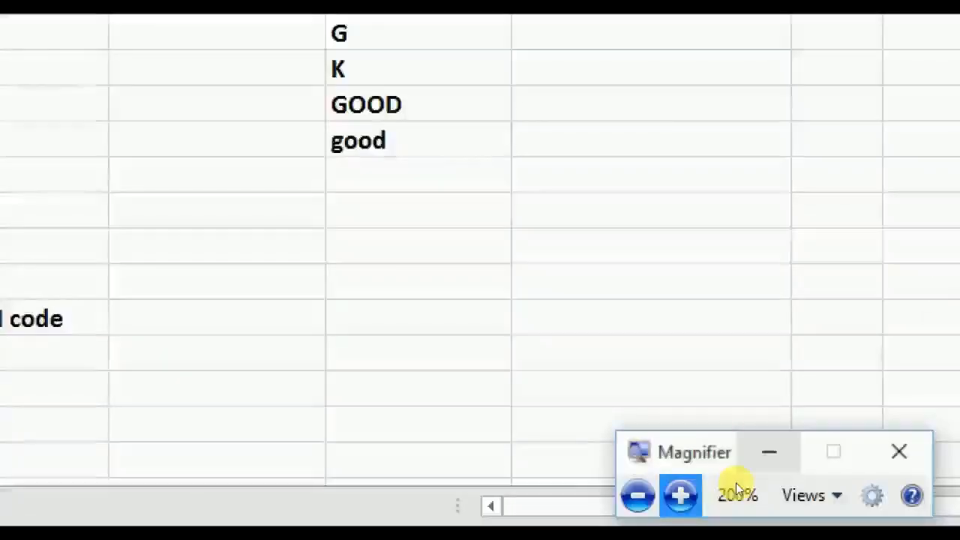
left_click(768, 451)
left_click(403, 166)
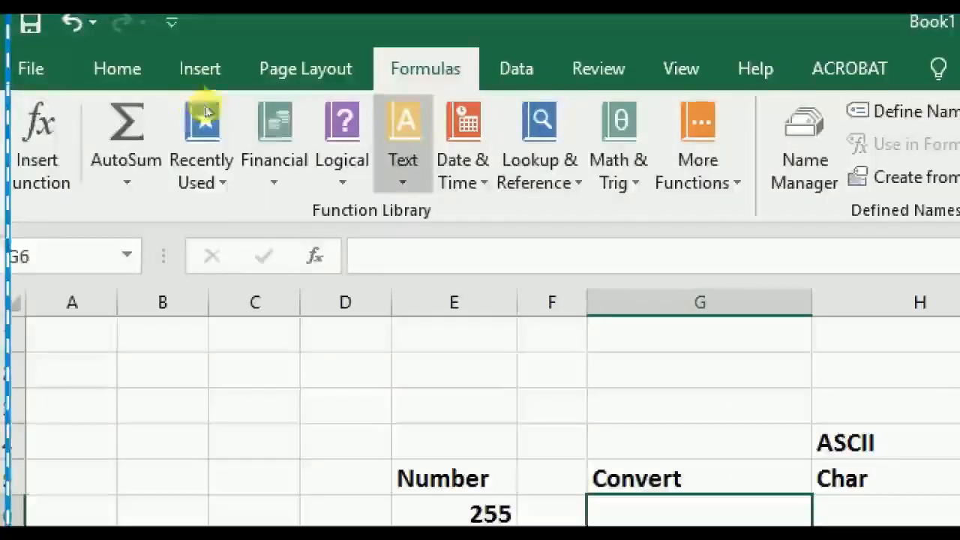
left_click(402, 166)
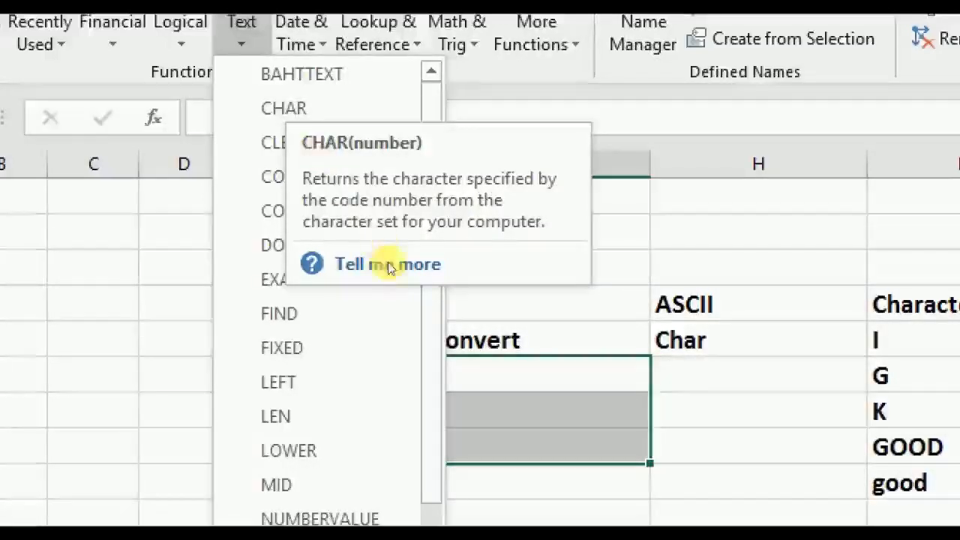
Close the function list, review the sheet's notes on Char, Bhattext and Code, and reset the magnification to 100%
key("Escape")
scroll(299, 235, "down", 1)
scroll(299, 235, "down", 3)
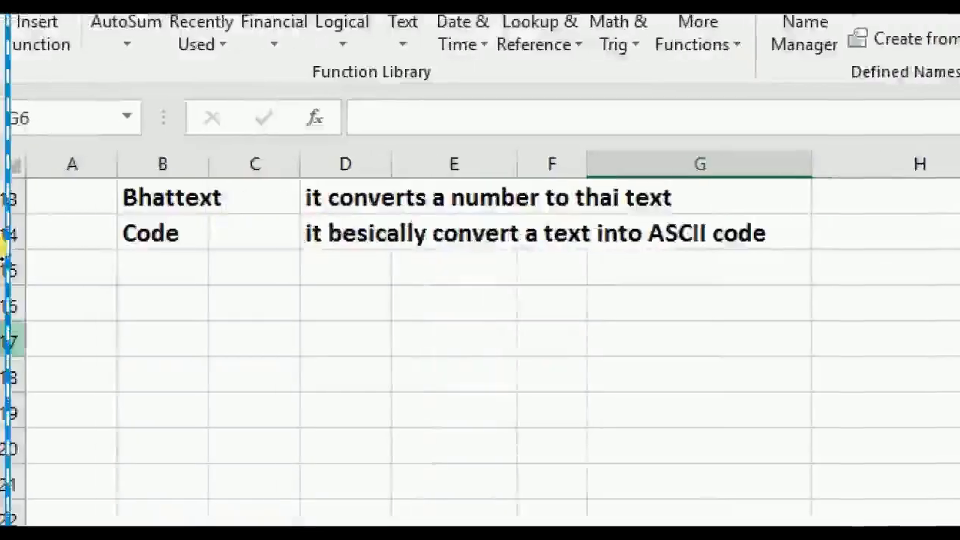
scroll(86, 246, "up", 1)
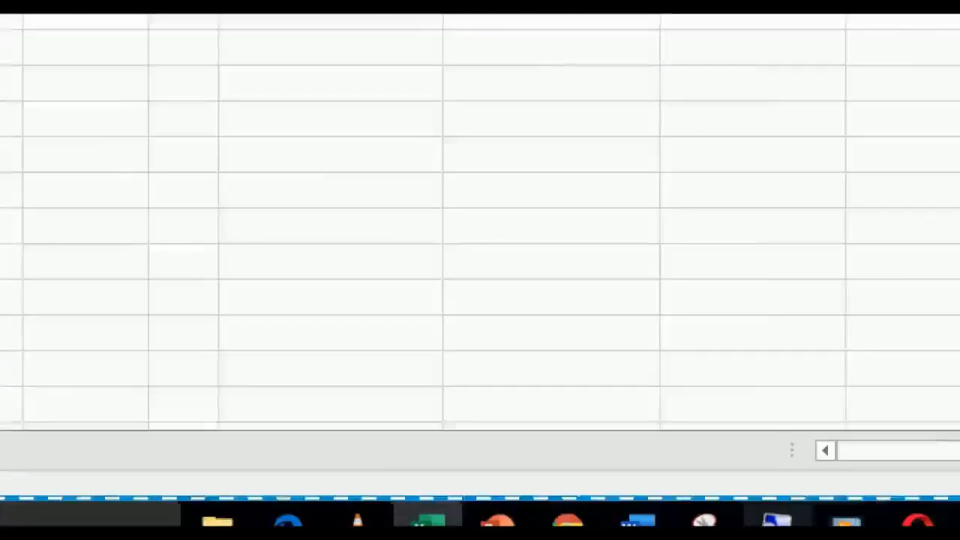
left_click(777, 521)
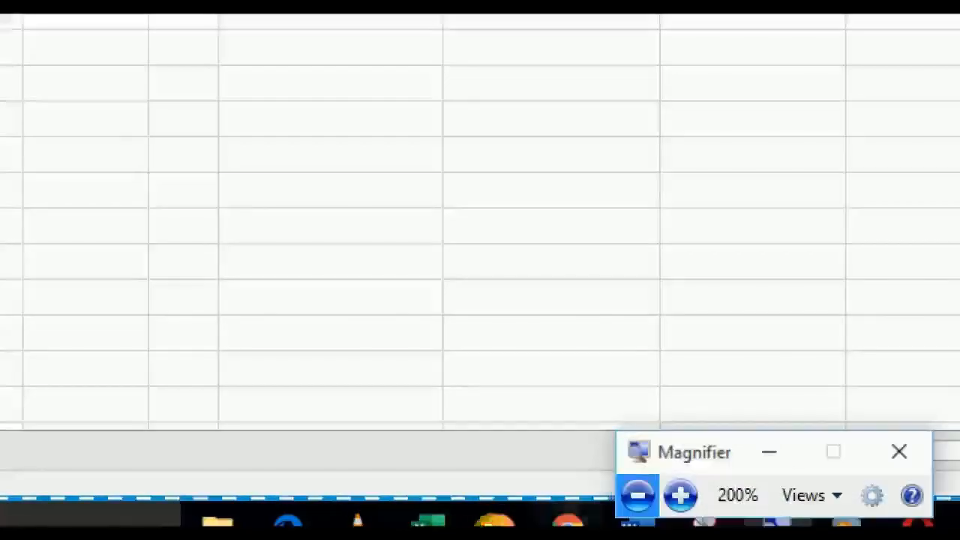
left_click(638, 495)
left_click(563, 505)
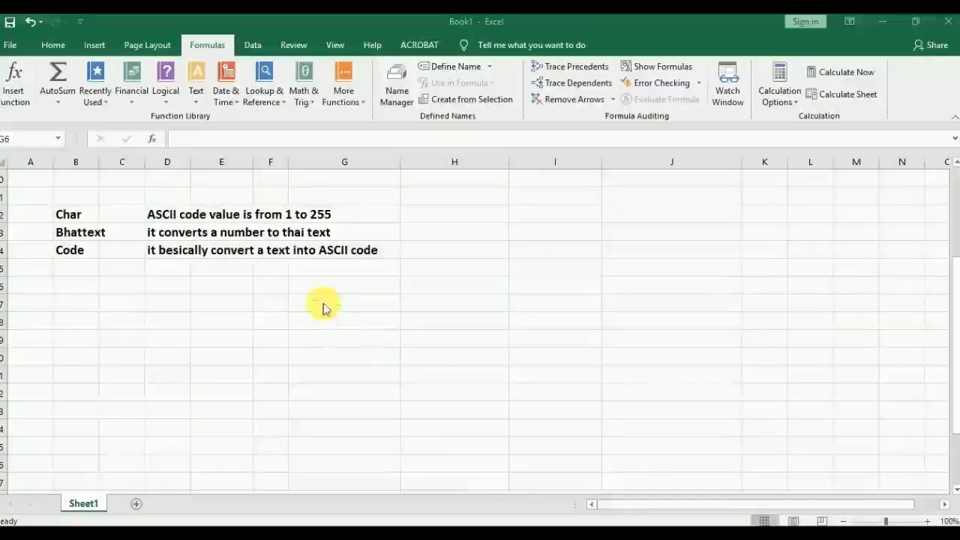
Enter =CHAR(E6) in cell H6 of the Char column and fill the formula down to H8
scroll(291, 214, "up", 3)
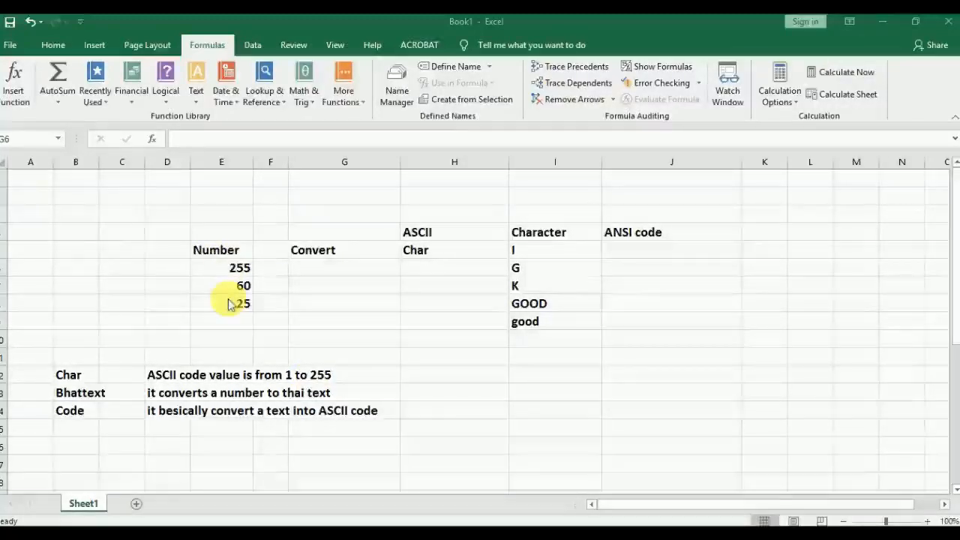
left_click(429, 269)
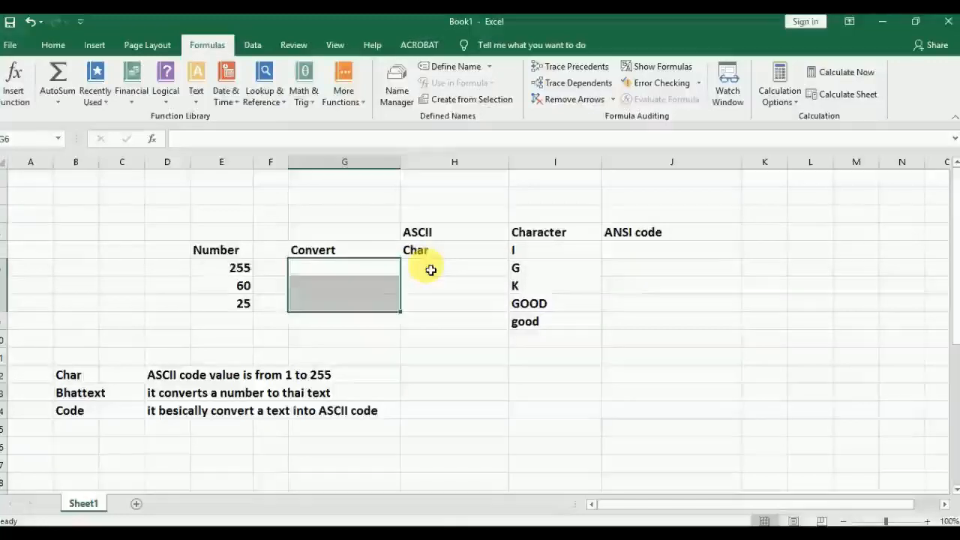
left_click(431, 271)
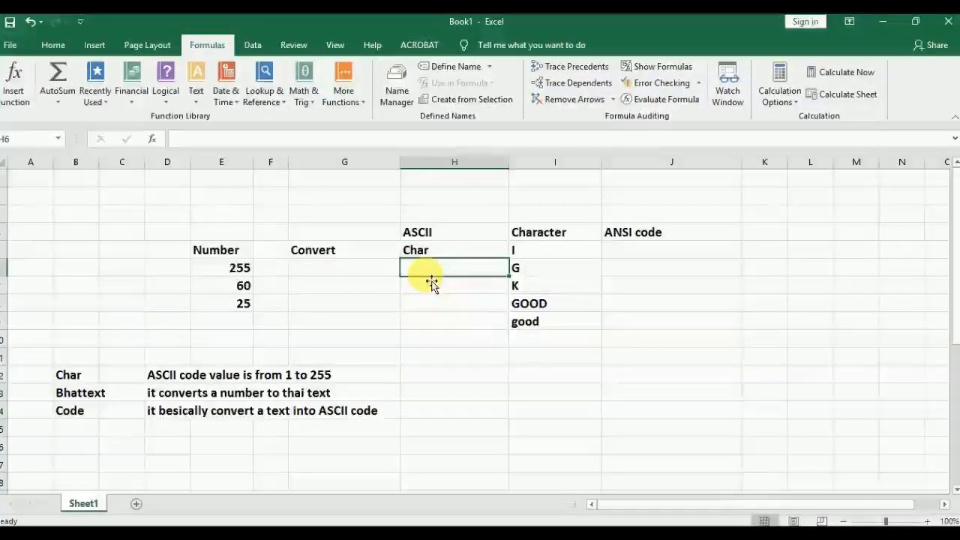
type("=cha")
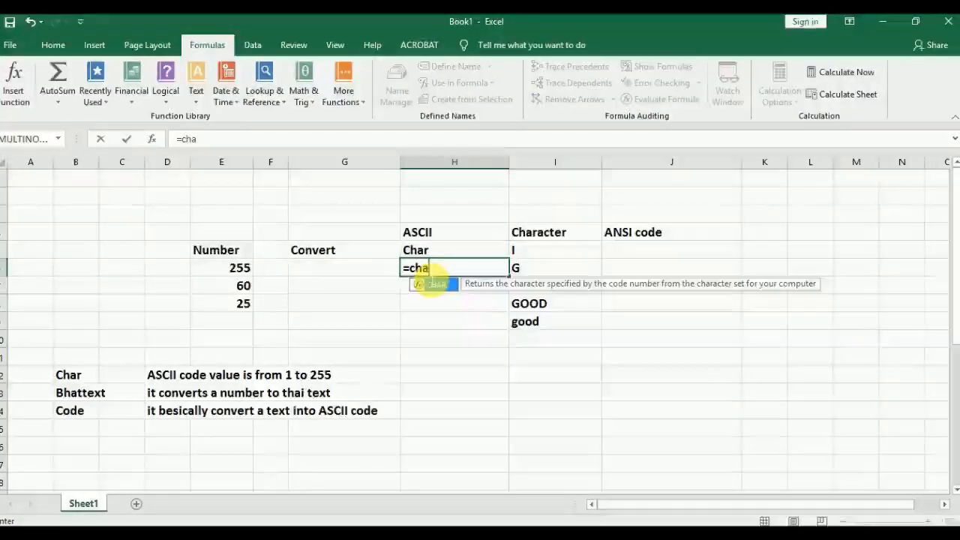
double_click(442, 284)
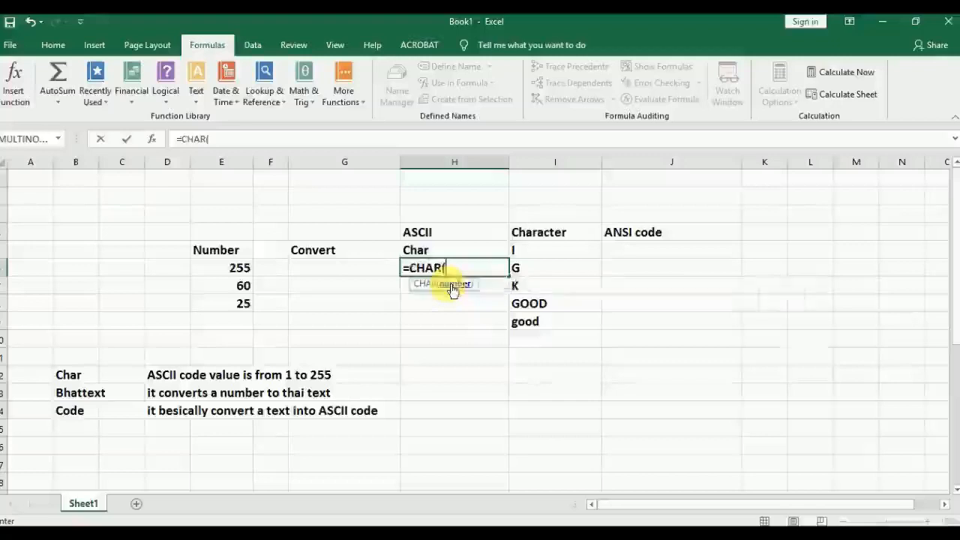
left_click(236, 274)
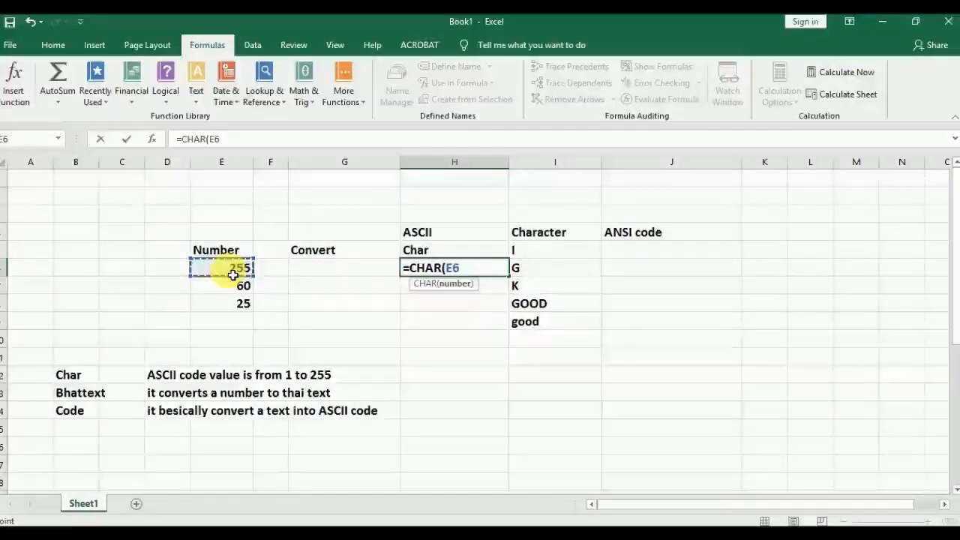
type(")")
key("Return")
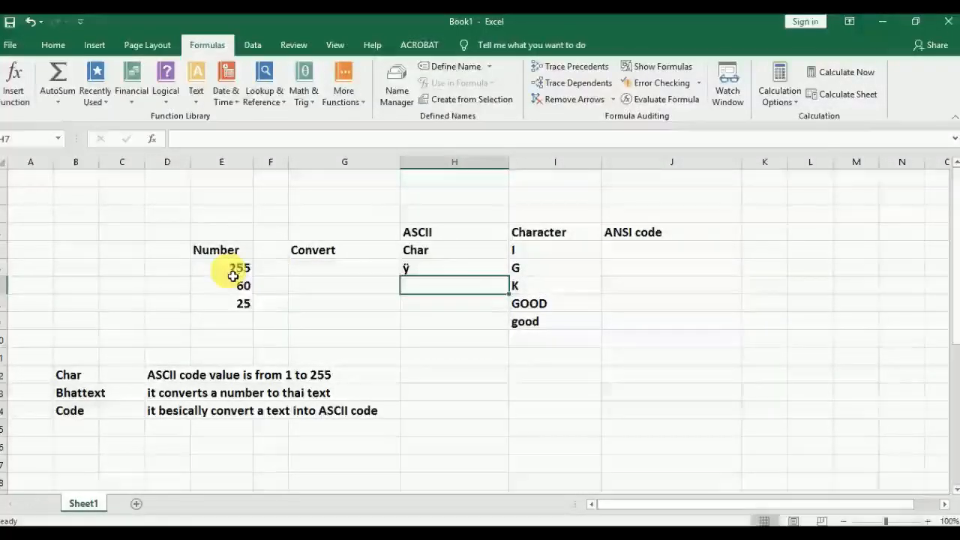
left_click(467, 272)
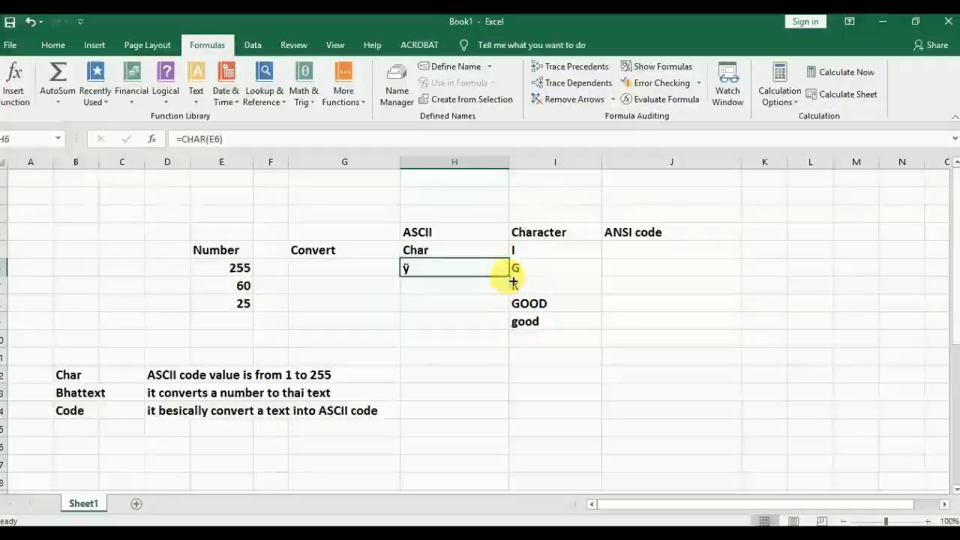
left_click_drag(513, 282, 498, 309)
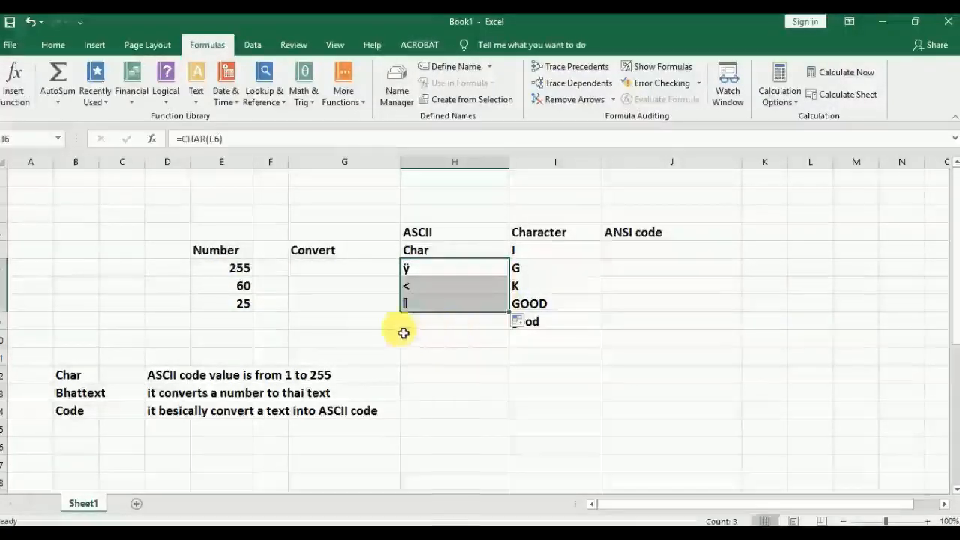
Replace the number in cell E8 with 103, followed by 142, to test the CHAR formula
left_click(324, 309)
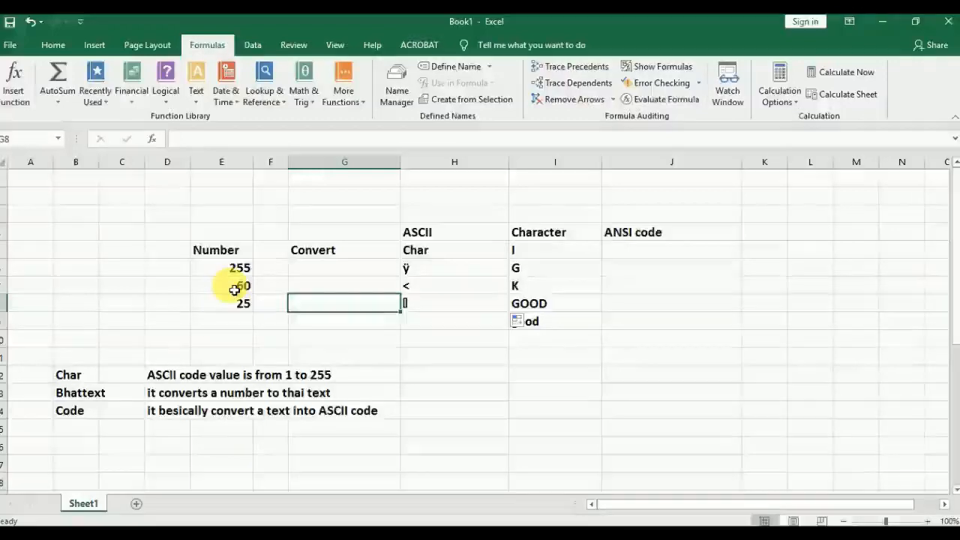
left_click(243, 308)
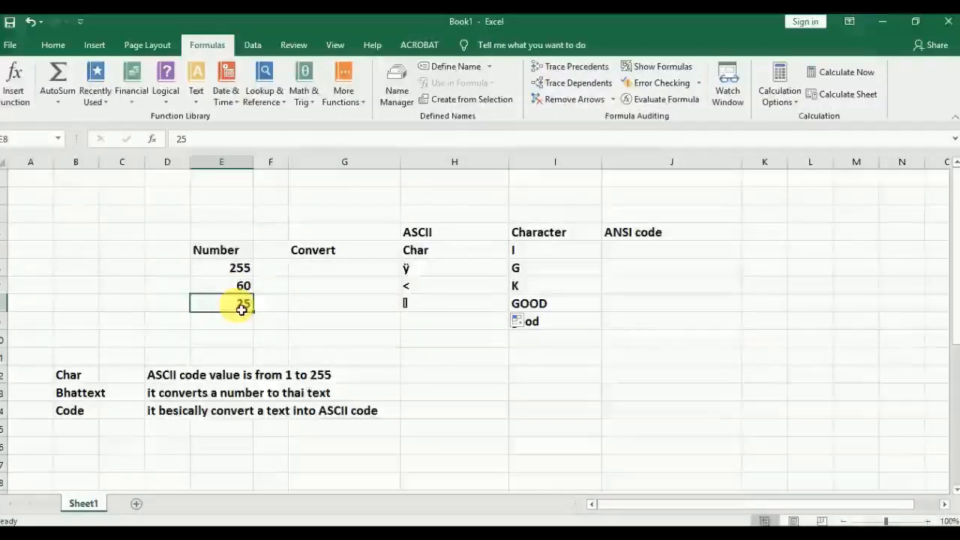
type("103")
key("Return")
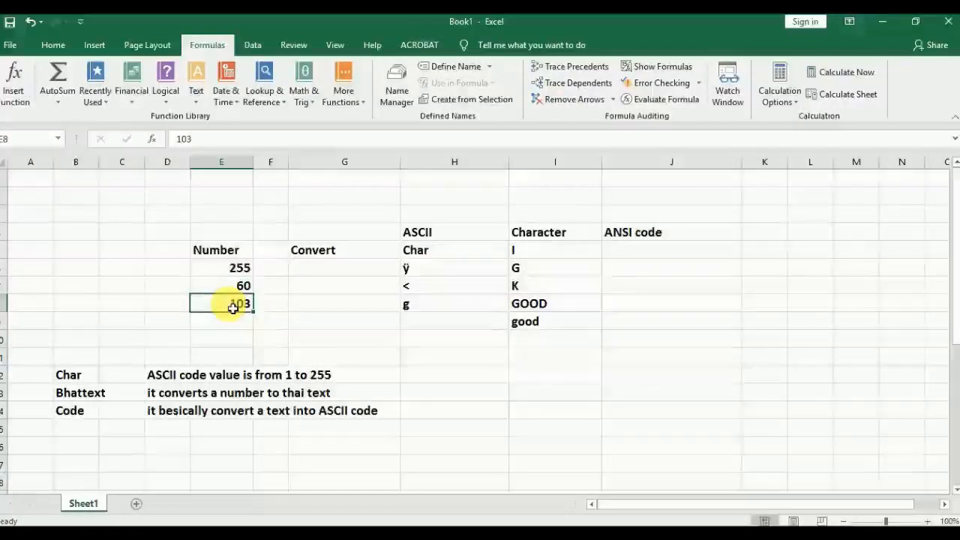
type("142")
key("Return")
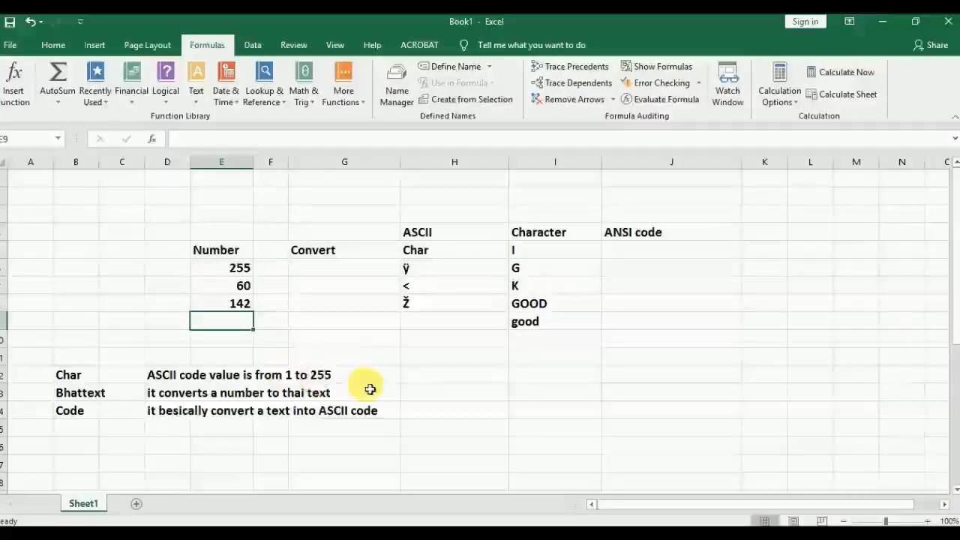
Try the out-of-range numbers 256 and 300 in cell E6, and set it back to 255
left_click(228, 272)
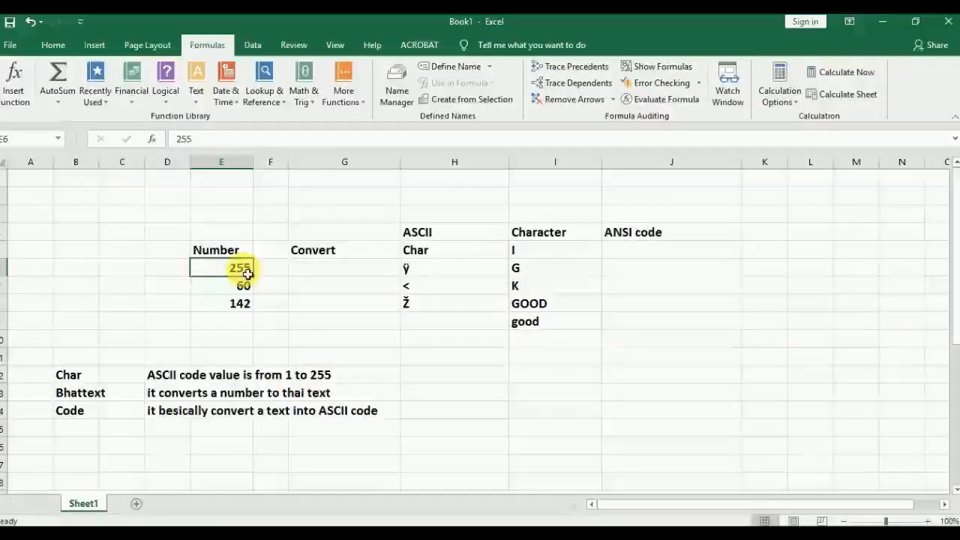
double_click(247, 269)
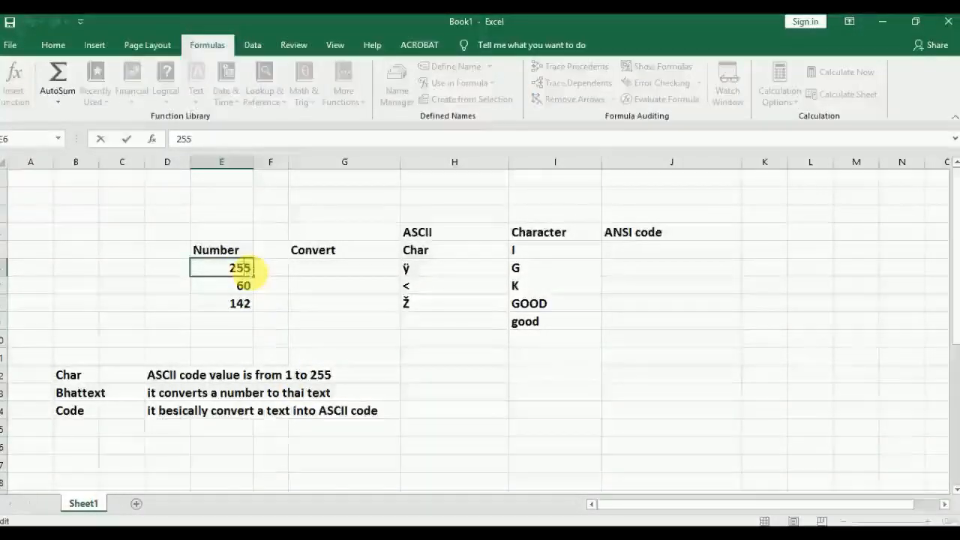
type("6")
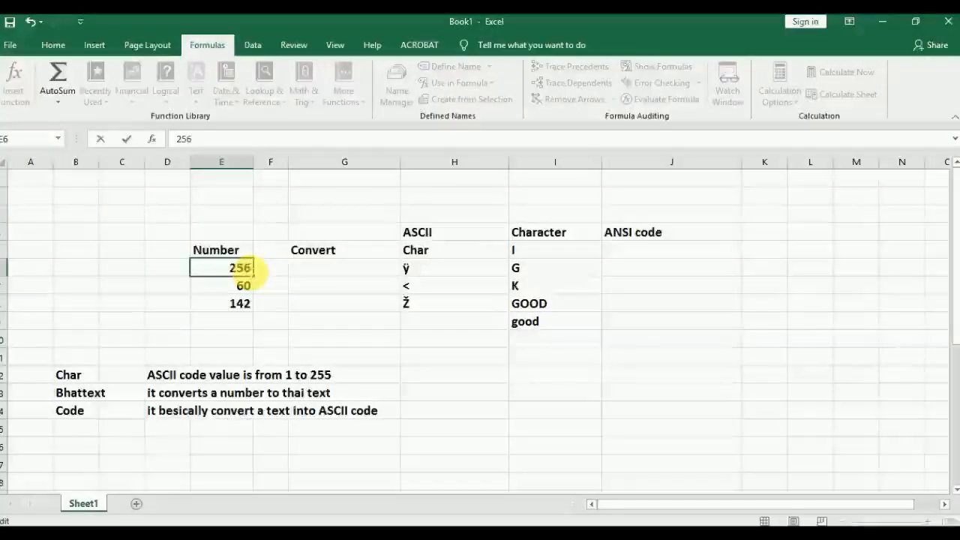
key("Return")
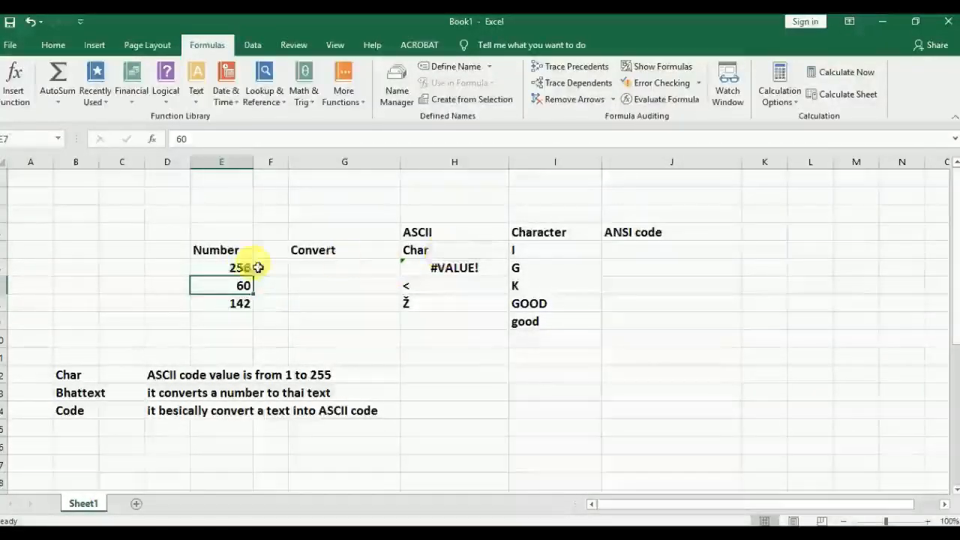
double_click(247, 267)
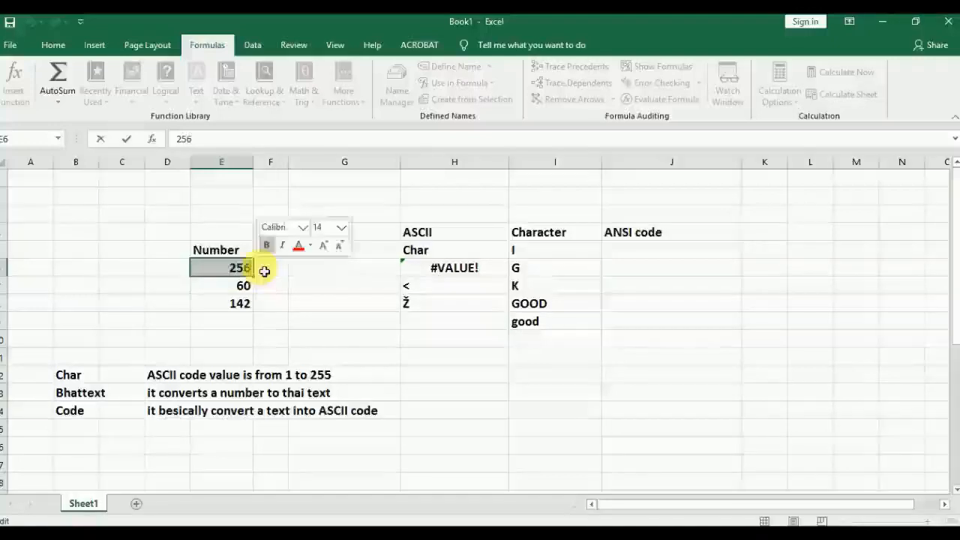
type("300")
key("Return")
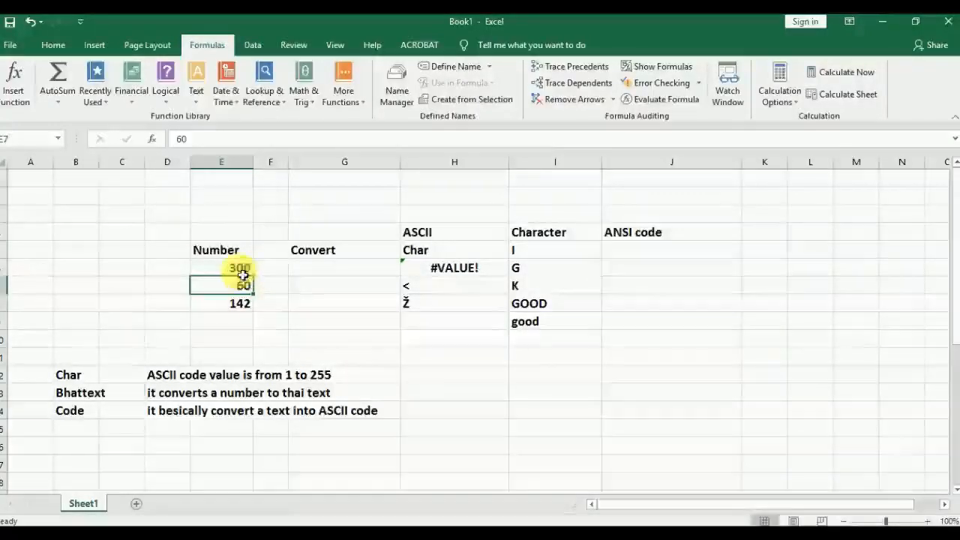
left_click(242, 274)
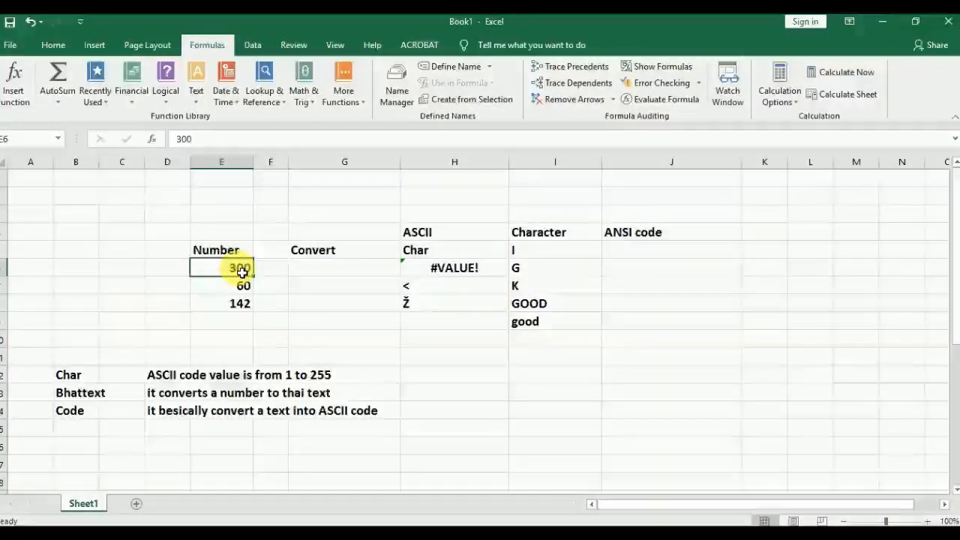
type("255")
key("Return")
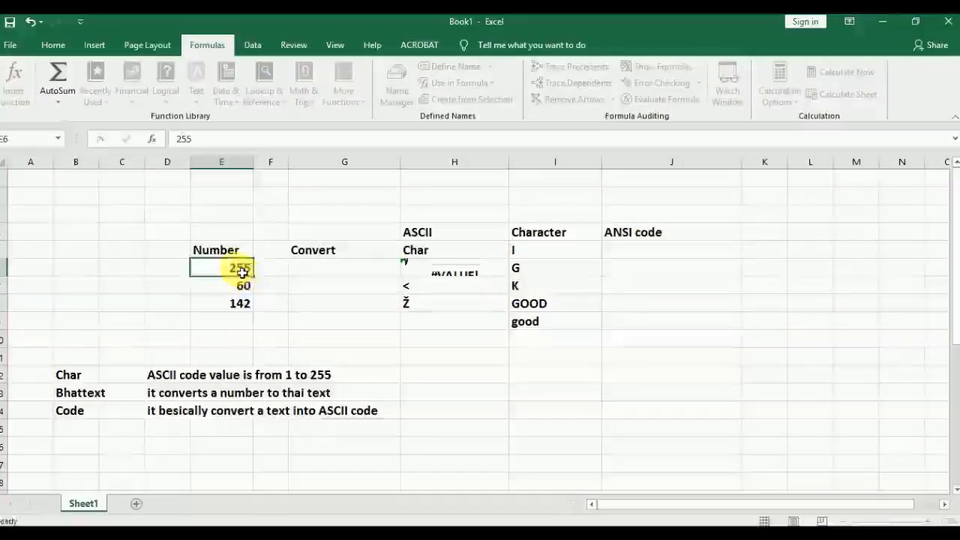
Set the number in cell E6 to 65
left_click(242, 268)
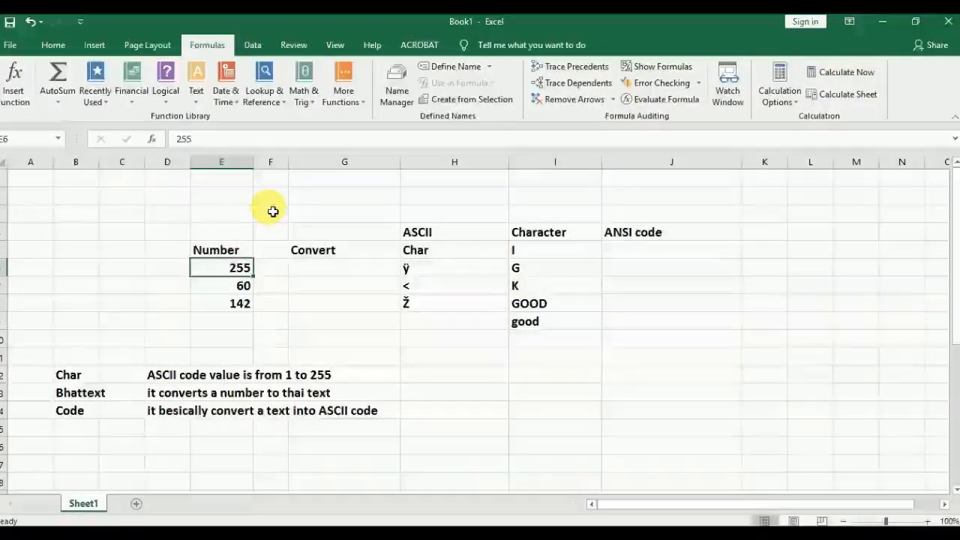
type("65")
key("Return")
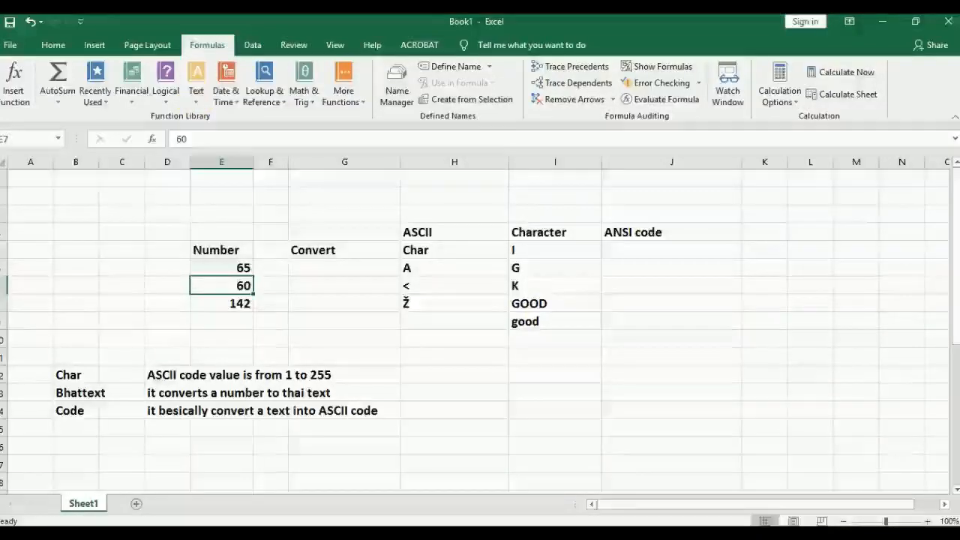
Magnify the screen, examine the description of the CODE function among the text functions, and reset the magnification
left_click(566, 534)
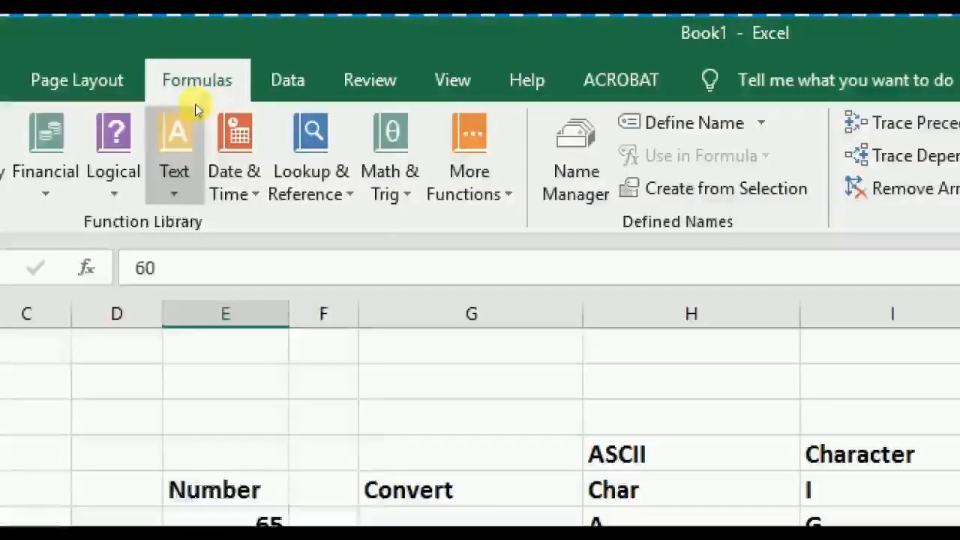
left_click(201, 146)
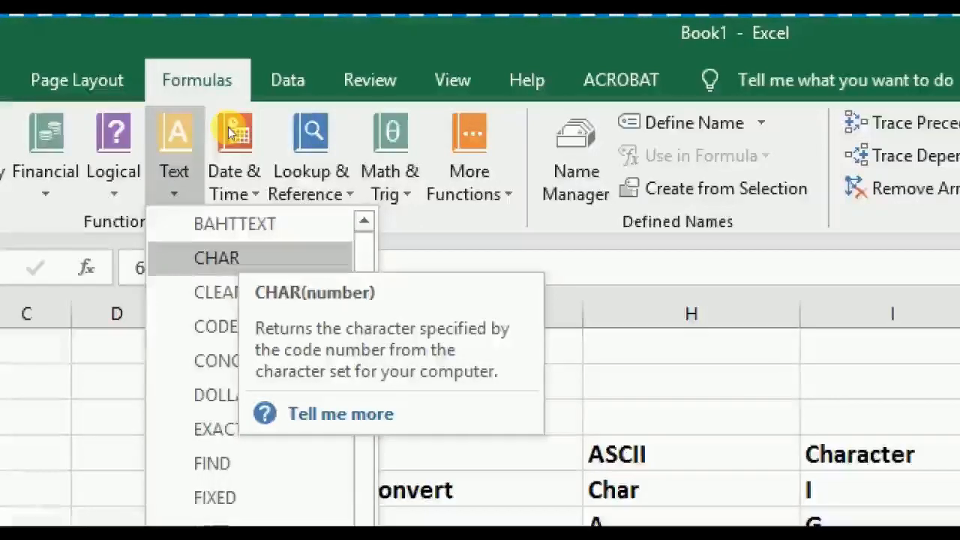
key("Down")
key("Down")
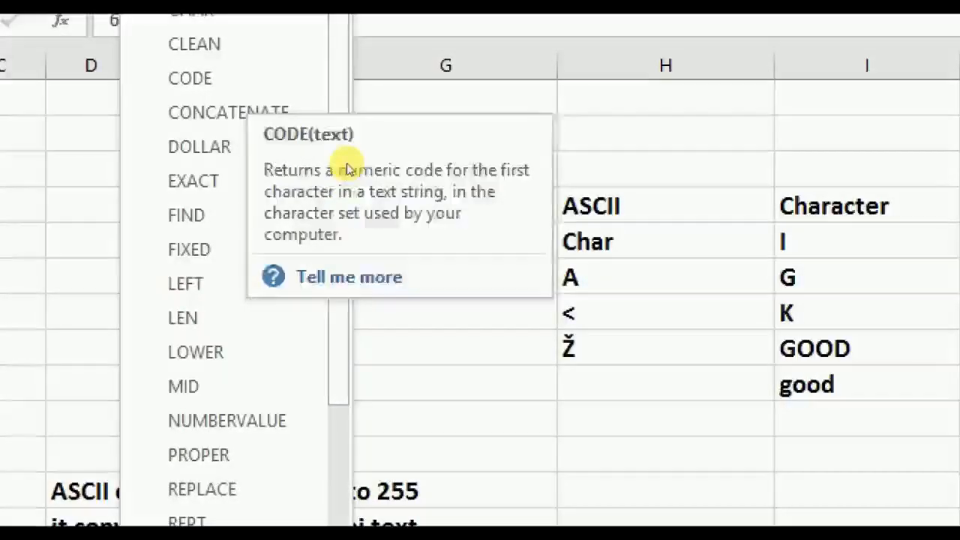
left_click(436, 247)
left_click(756, 522)
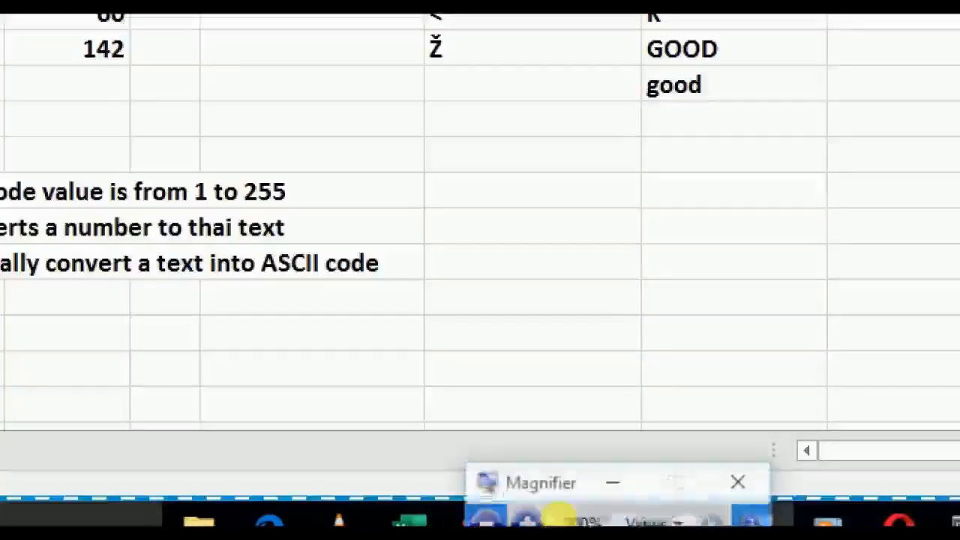
left_click(479, 522)
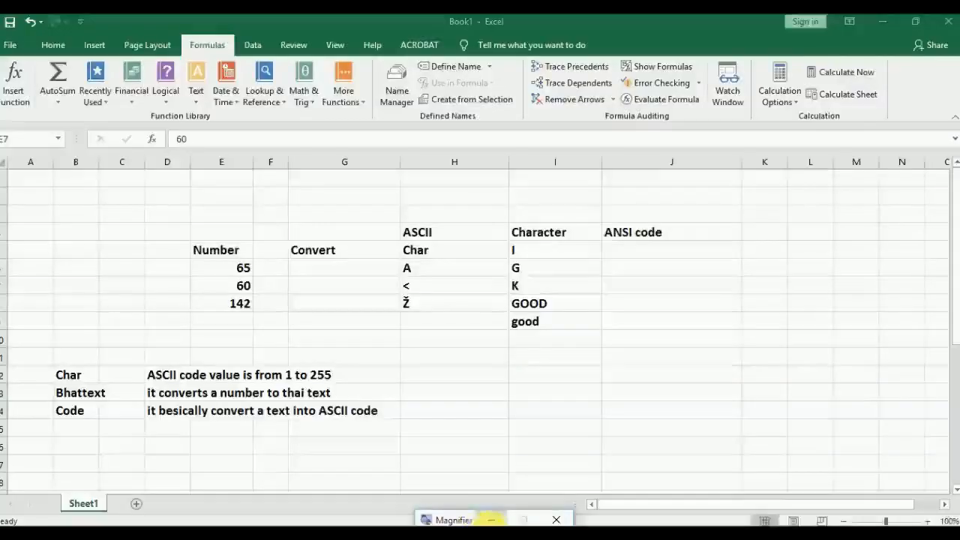
left_click(491, 519)
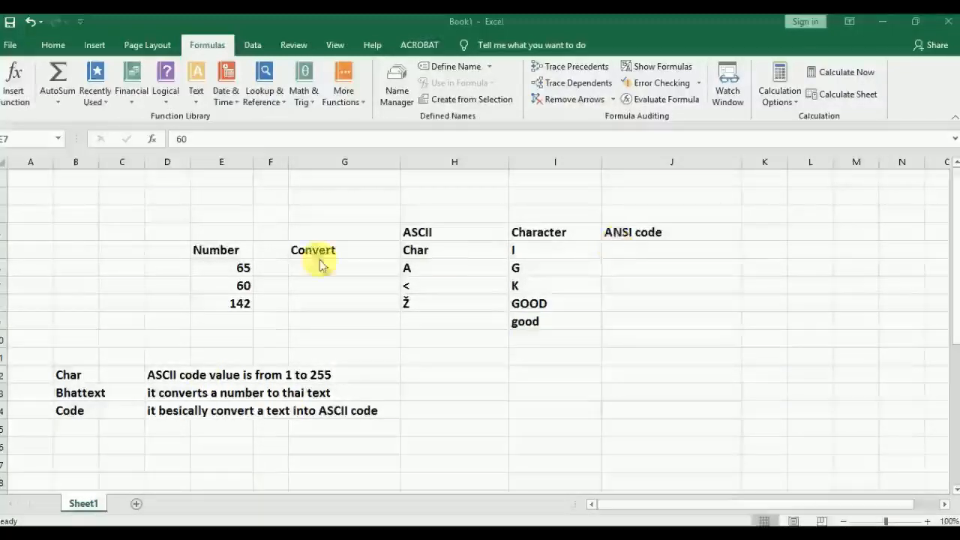
Enter =CODE(I5) in cell J5 of the ANSI code column and fill the formula down to J9
left_click(632, 253)
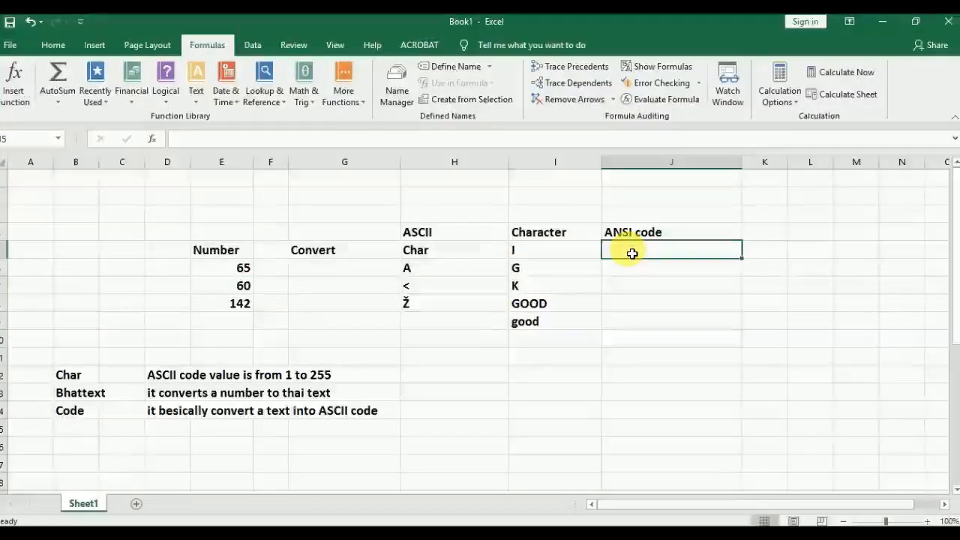
type("=cod")
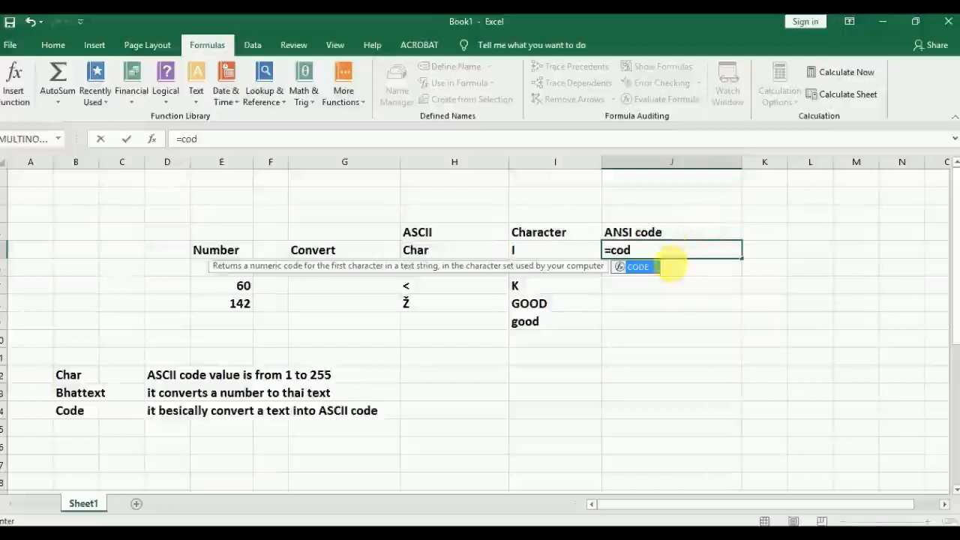
double_click(639, 267)
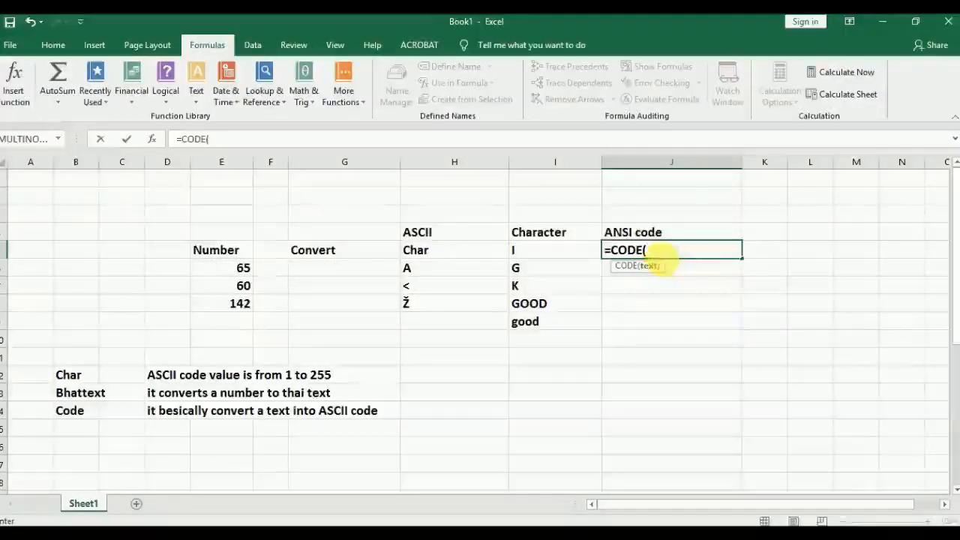
left_click(551, 259)
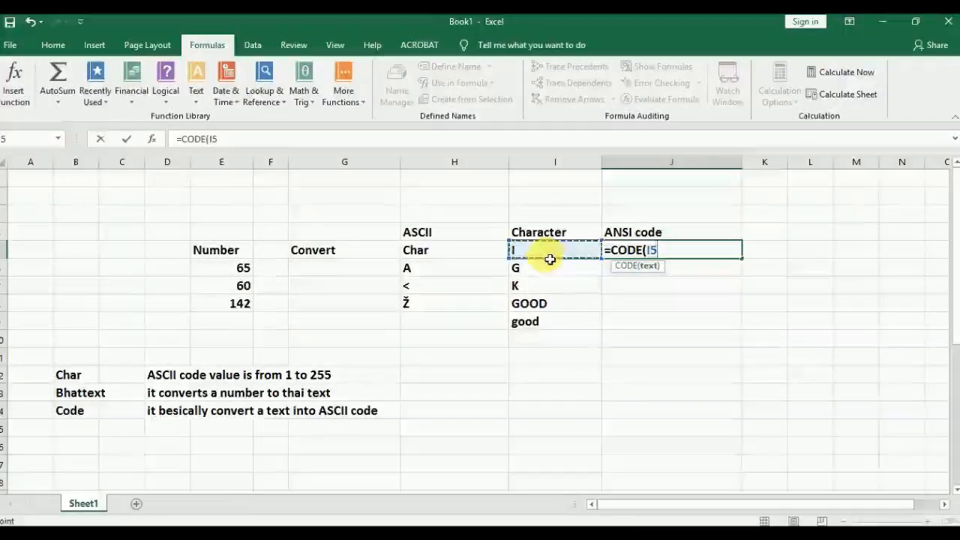
type(")")
key("Return")
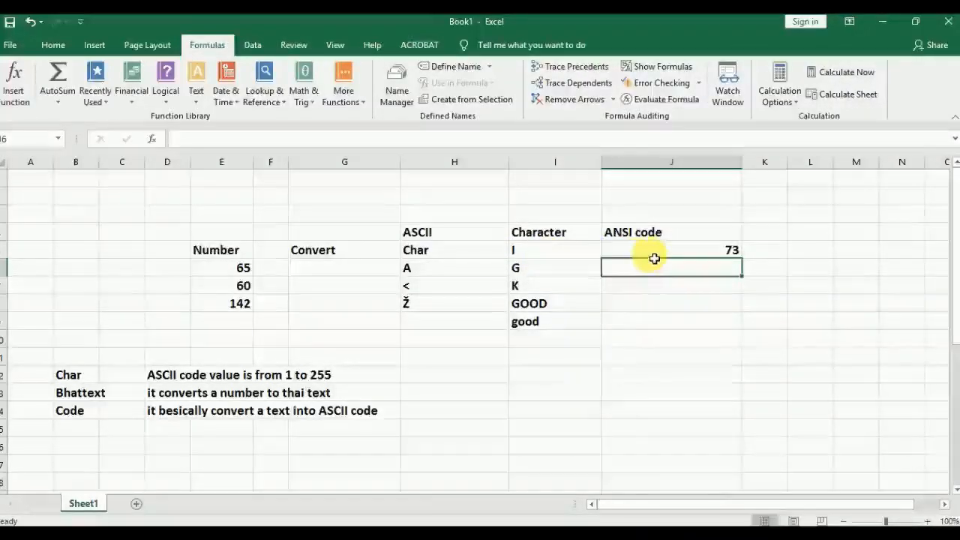
left_click(693, 254)
left_click_drag(742, 257, 738, 327)
left_click(674, 375)
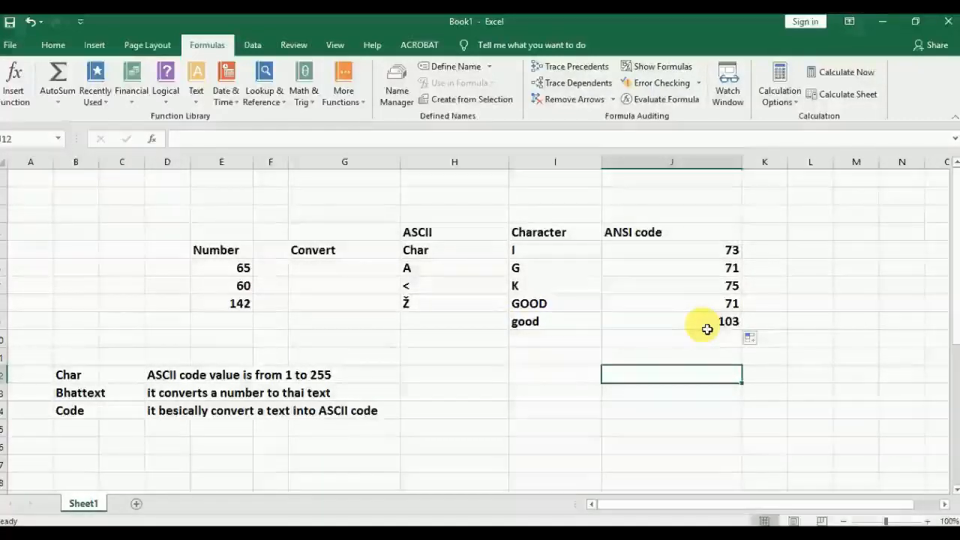
Narrow column J and widen column K, and enter the heading char in cell K4
left_click_drag(743, 171, 767, 172)
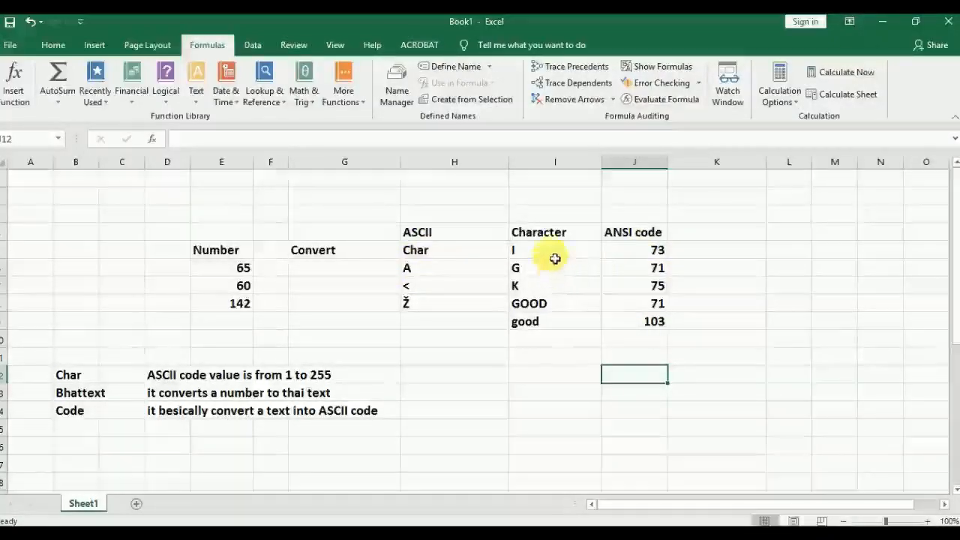
left_click(714, 233)
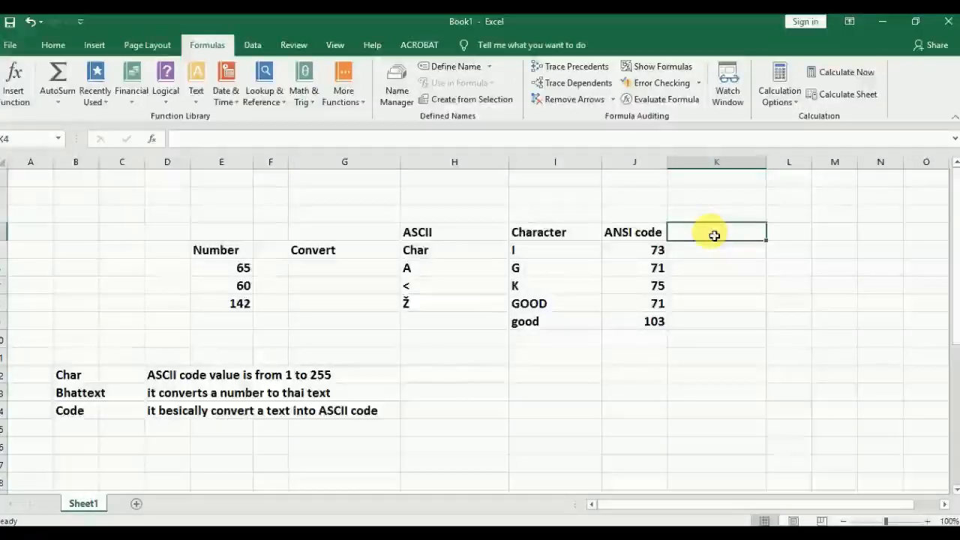
type("char")
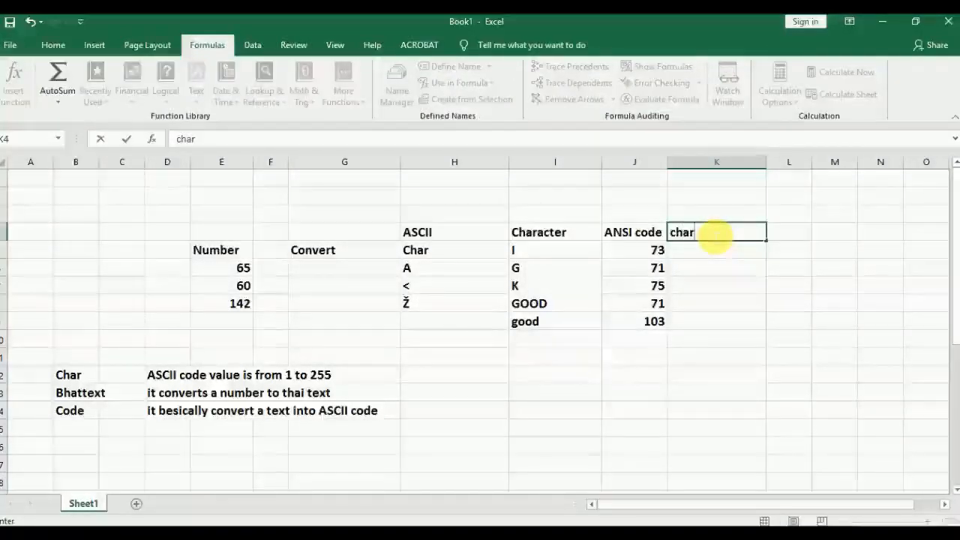
key("Return")
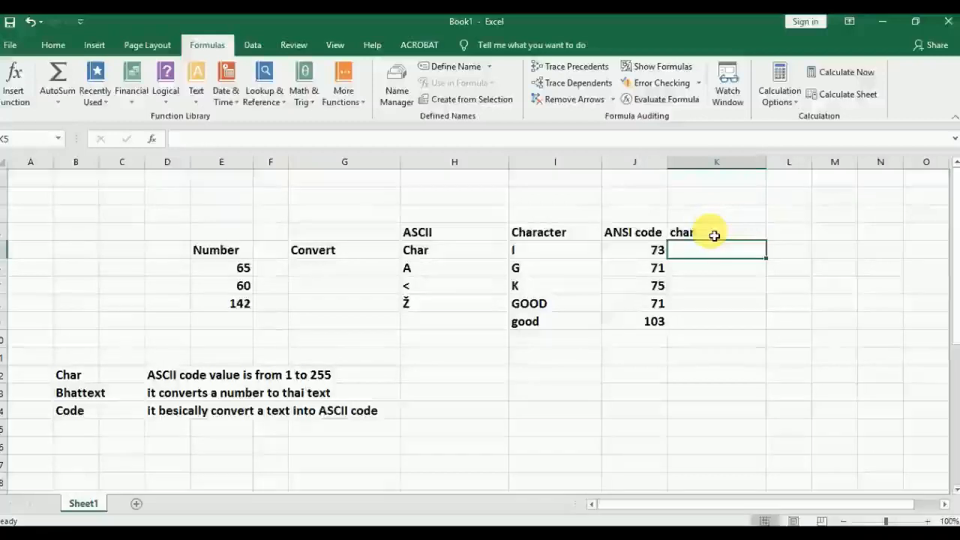
Enter =CHAR(J5) in cell K5 of the char column and fill the formula down to K9
type("=ch")
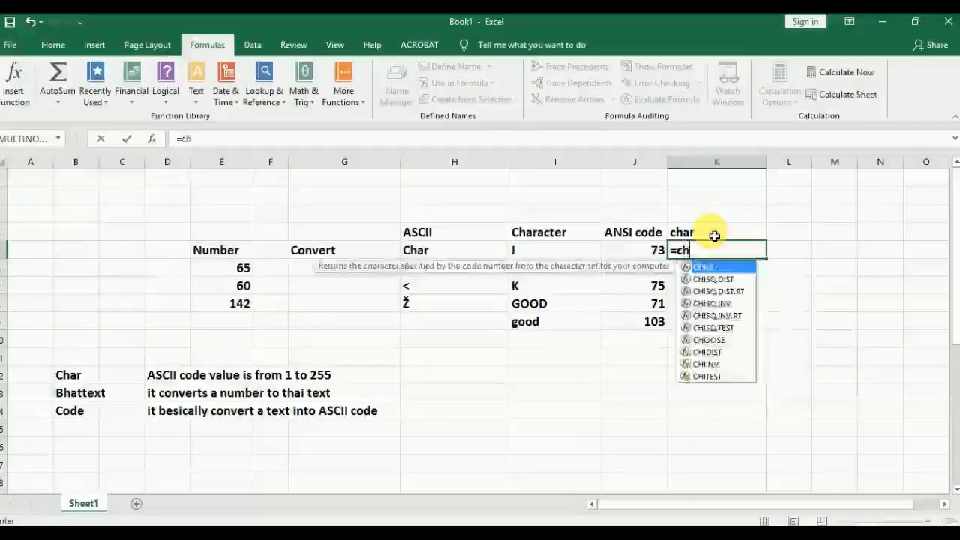
type("a")
double_click(701, 267)
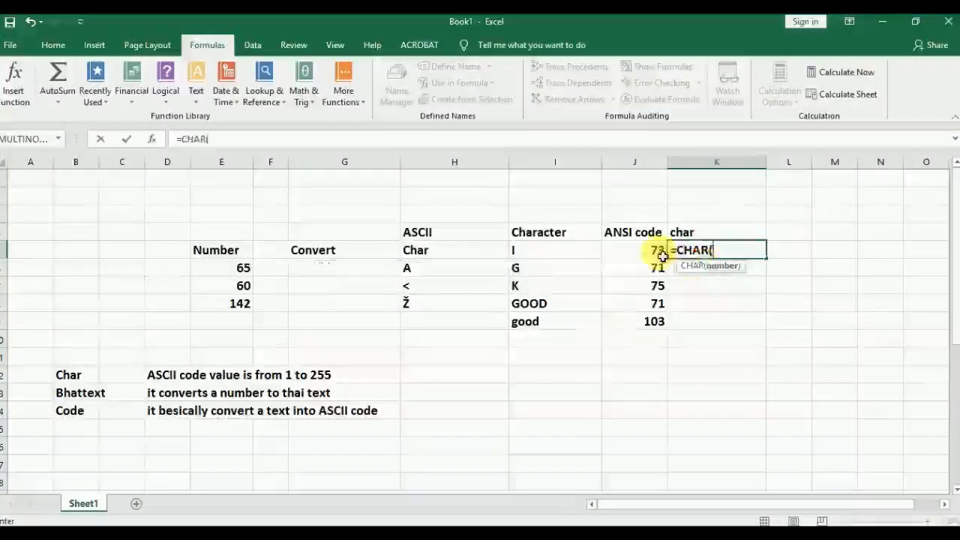
left_click(655, 252)
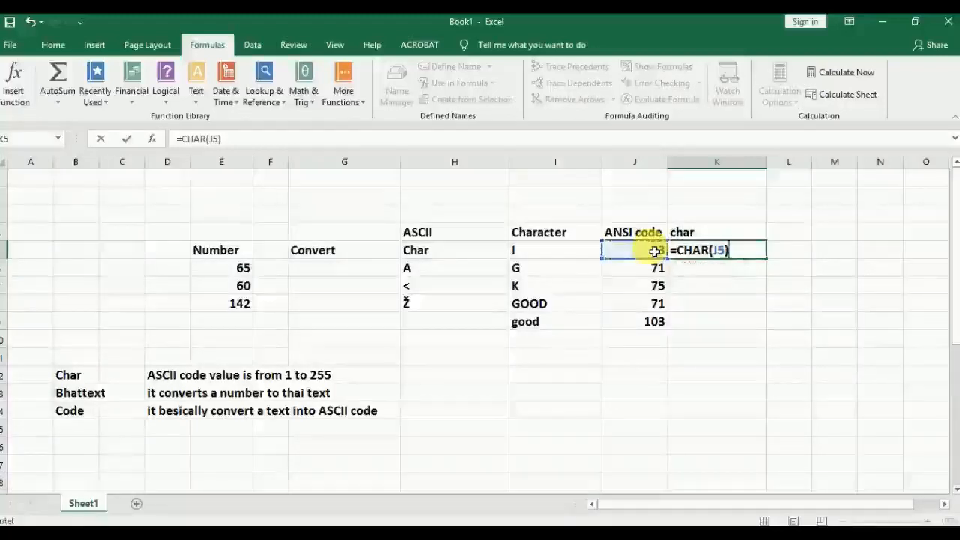
type(")")
key("Return")
left_click(731, 255)
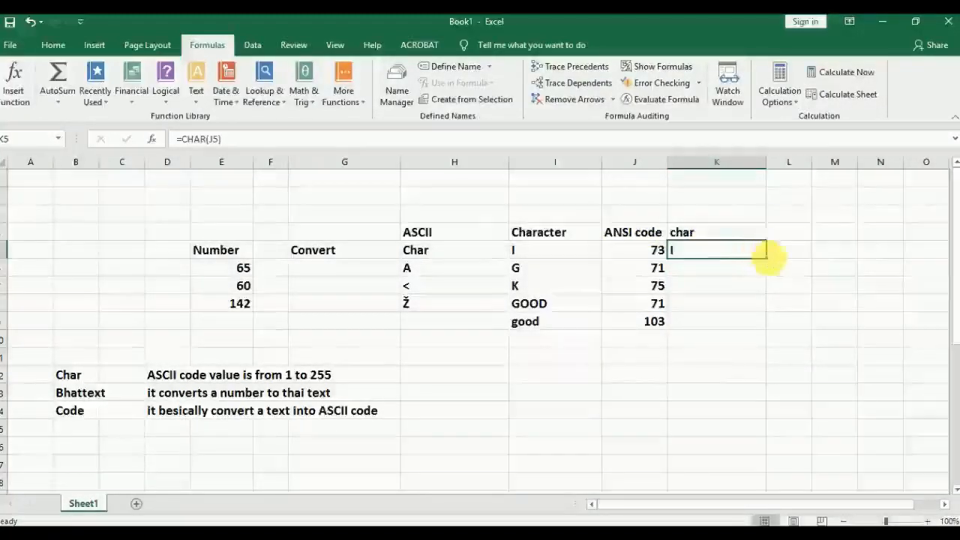
left_click_drag(773, 264, 753, 343)
left_click(730, 388)
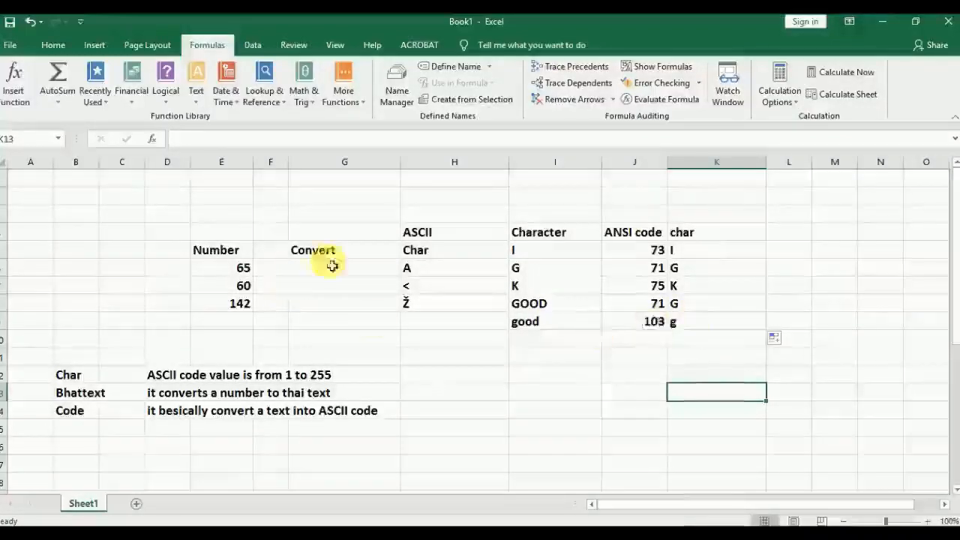
Magnify the screen and examine the description of the CLEAN function among the text functions
left_click(195, 98)
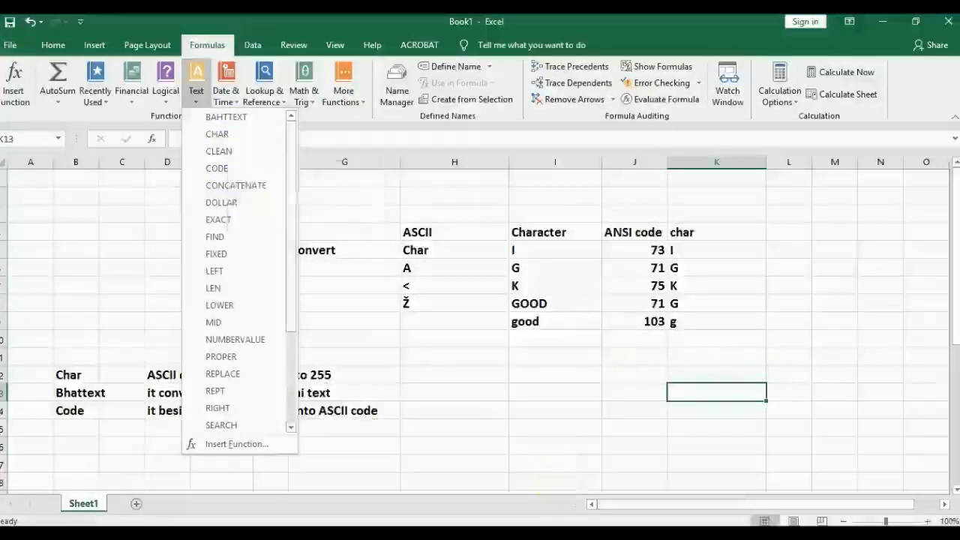
left_click(525, 533)
left_click(448, 538)
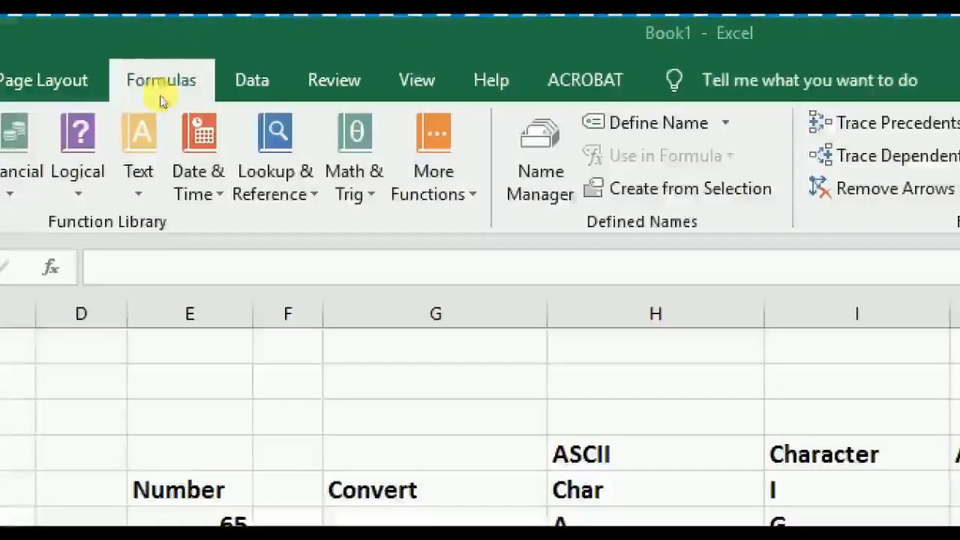
left_click(138, 157)
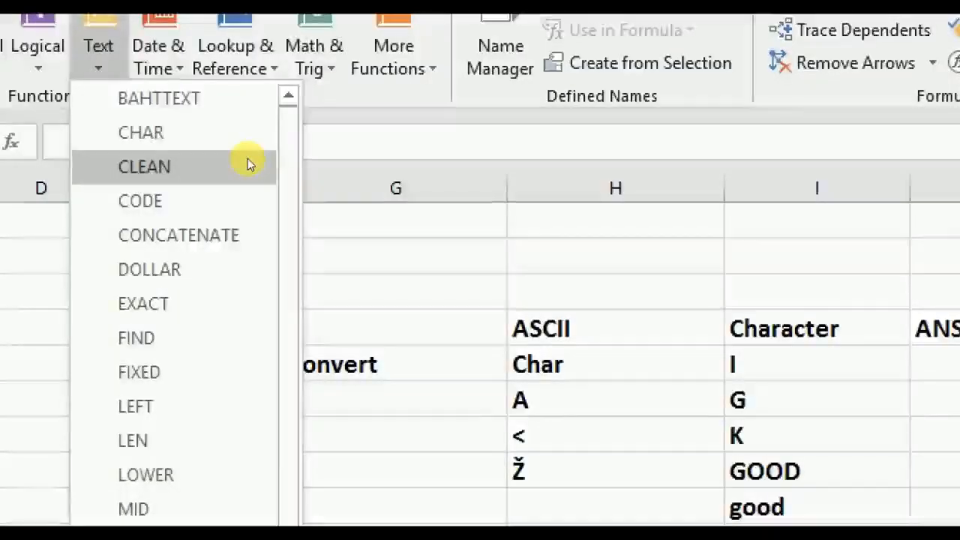
mouse_move(247, 164)
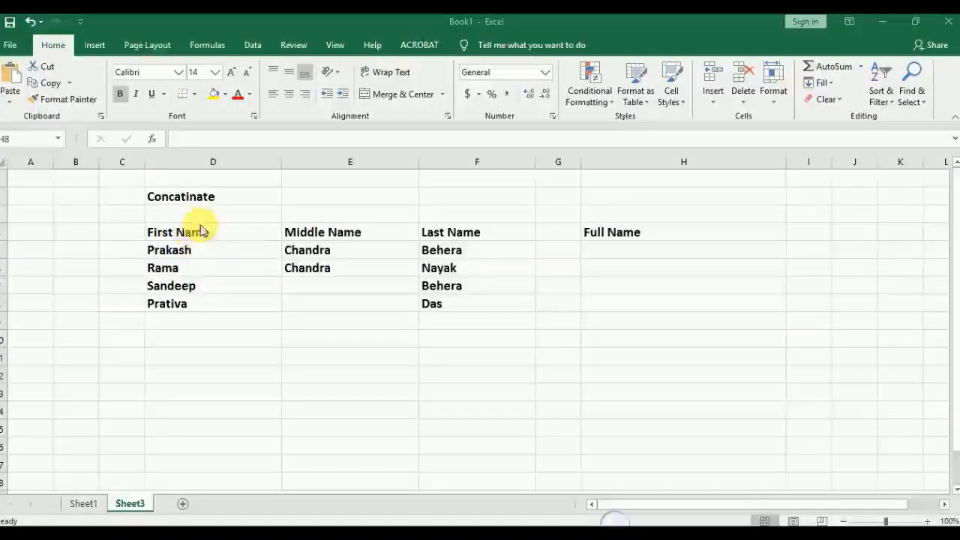
Magnify the screen, examine the description of the CONCATENATE function among the text functions, and reset the magnification
left_click(615, 523)
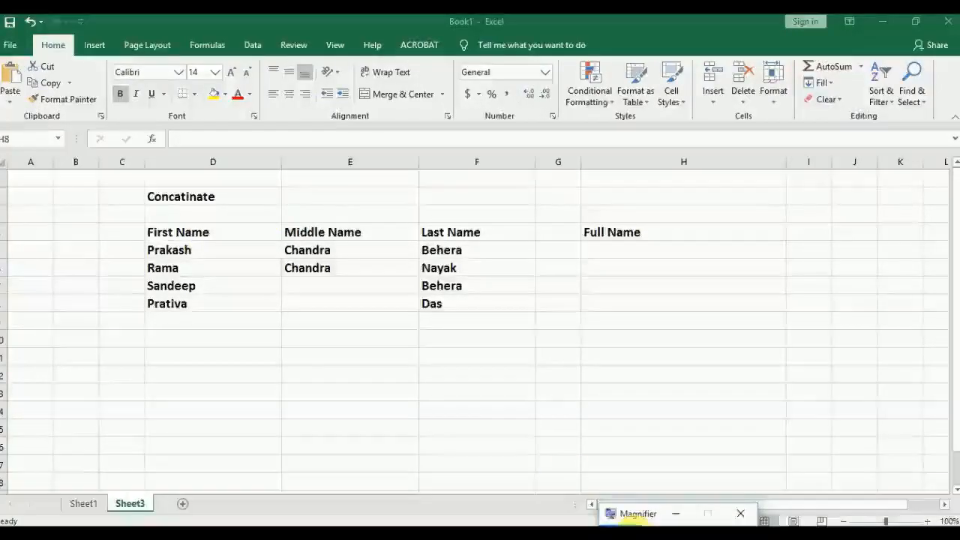
left_click(633, 524)
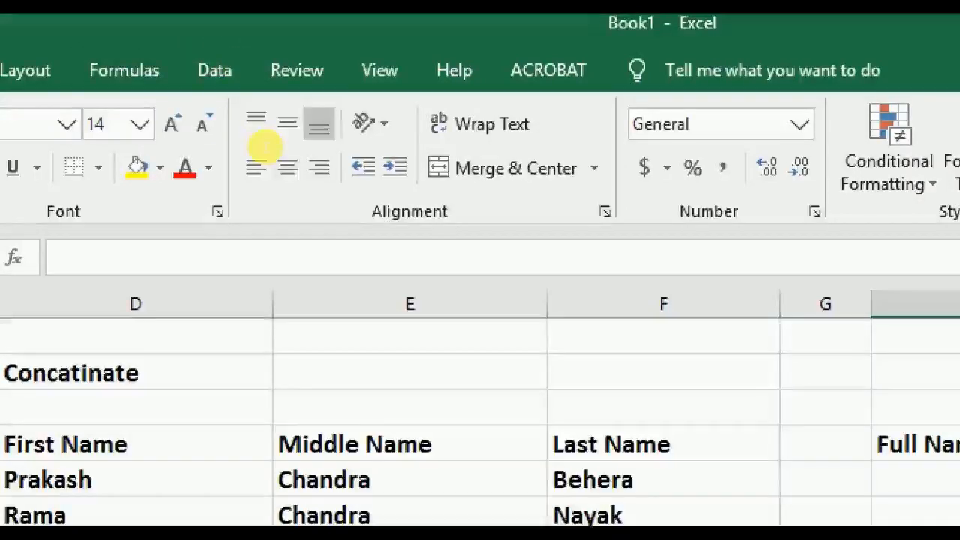
left_click(150, 73)
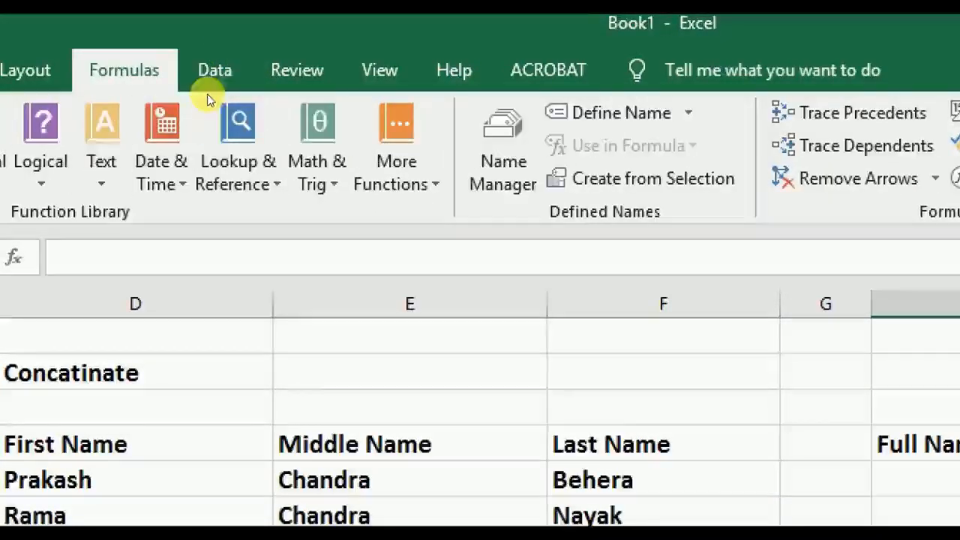
left_click(91, 161)
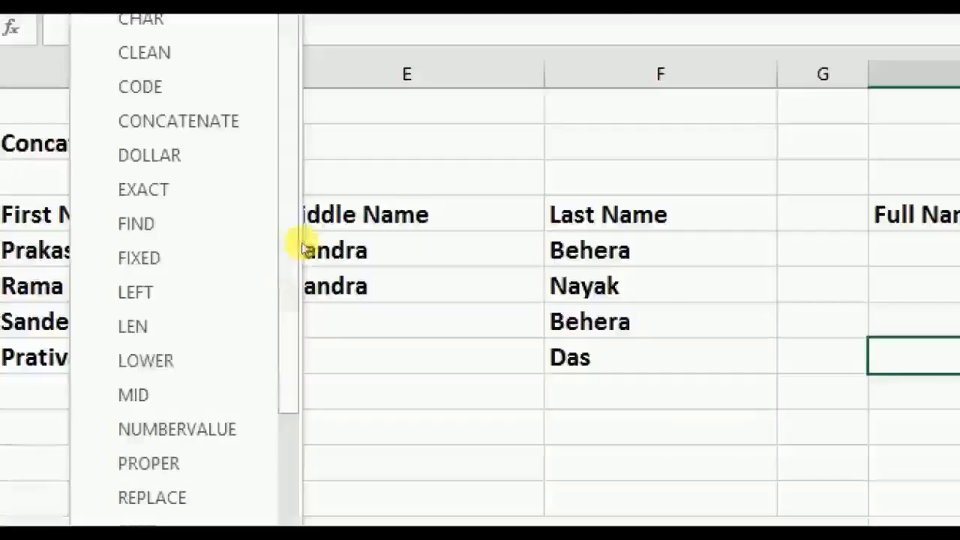
mouse_move(263, 189)
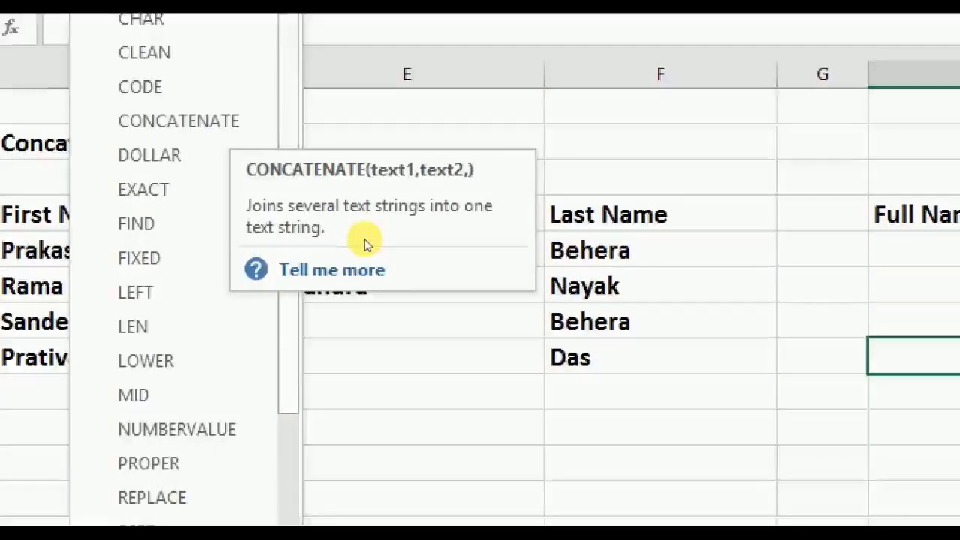
left_click(373, 333)
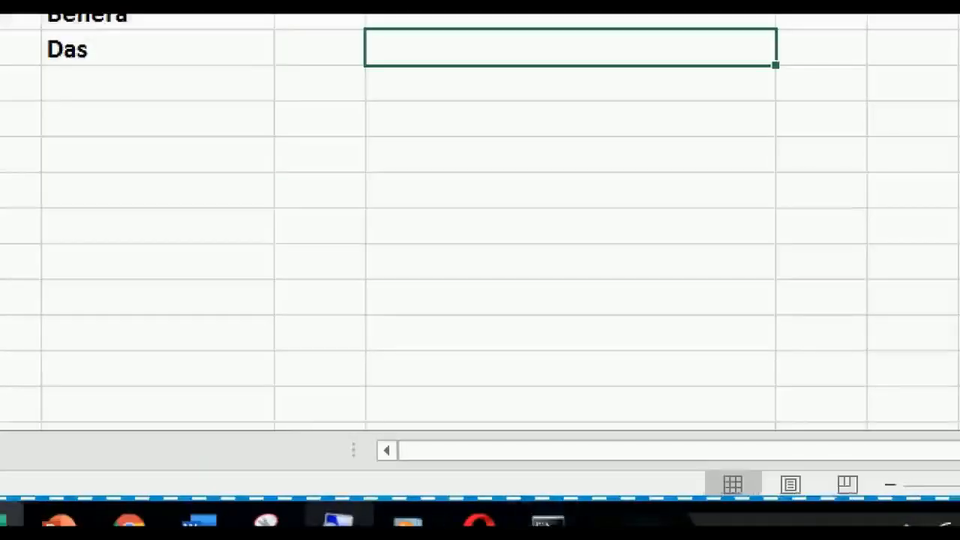
left_click(337, 521)
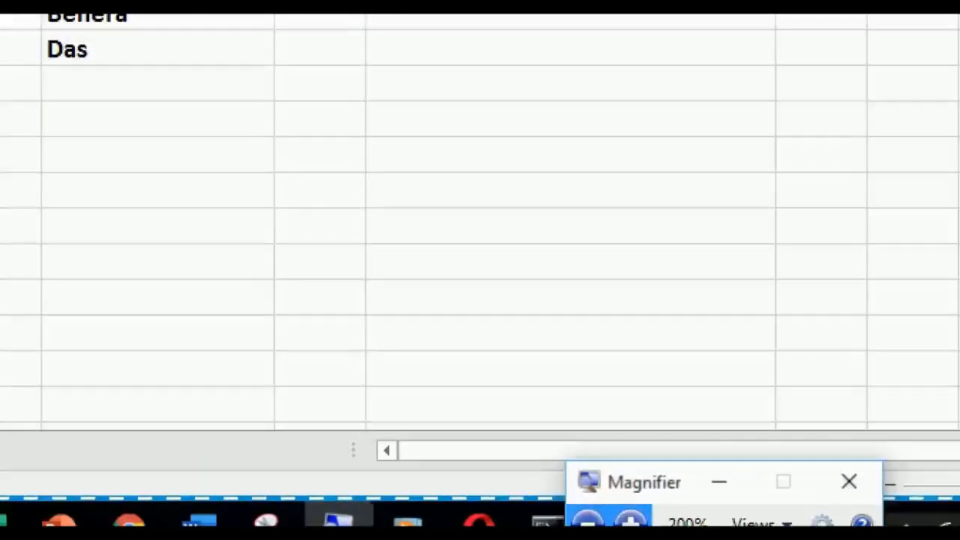
left_click(584, 522)
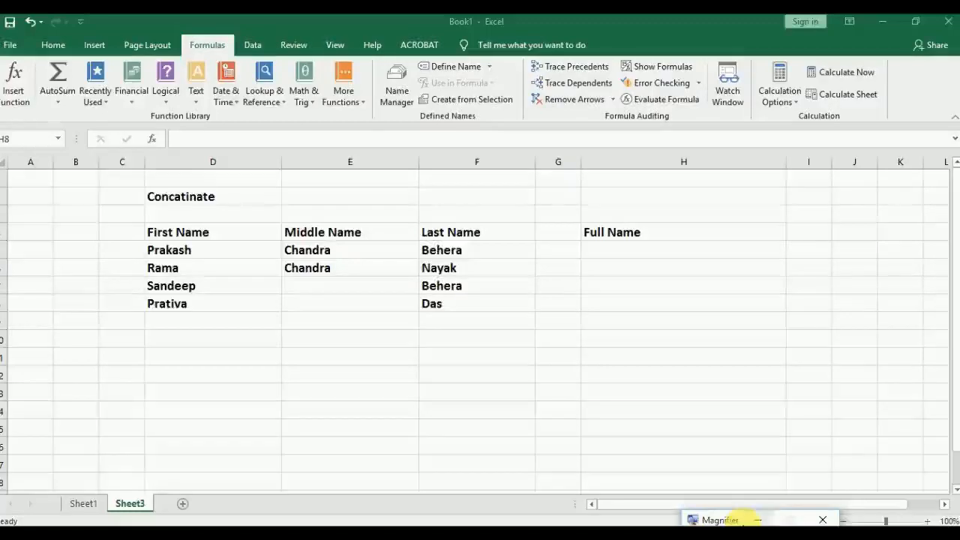
Enter =CONCATENATE(D5,E5,F5) in cell H5 of the Full Name column and fill the formula down to H8
double_click(622, 249)
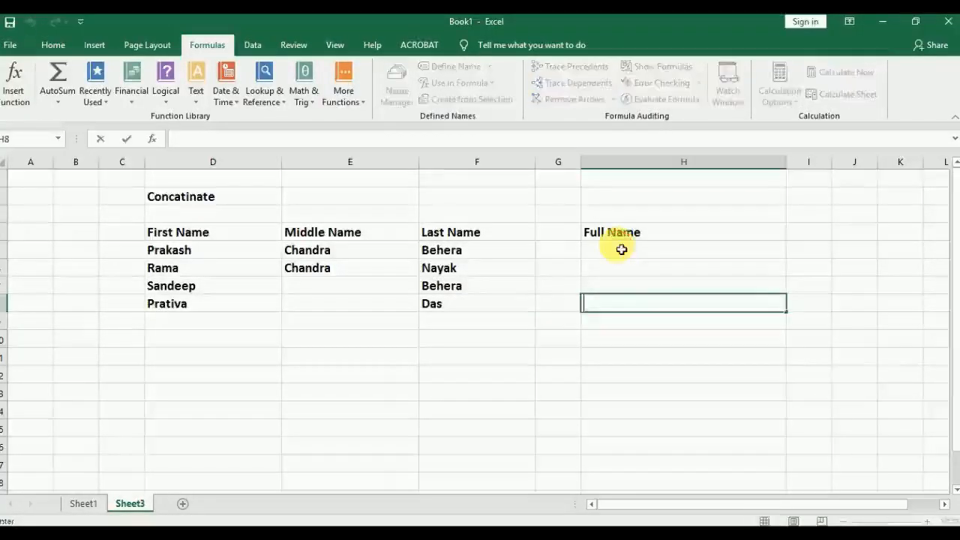
type("=con")
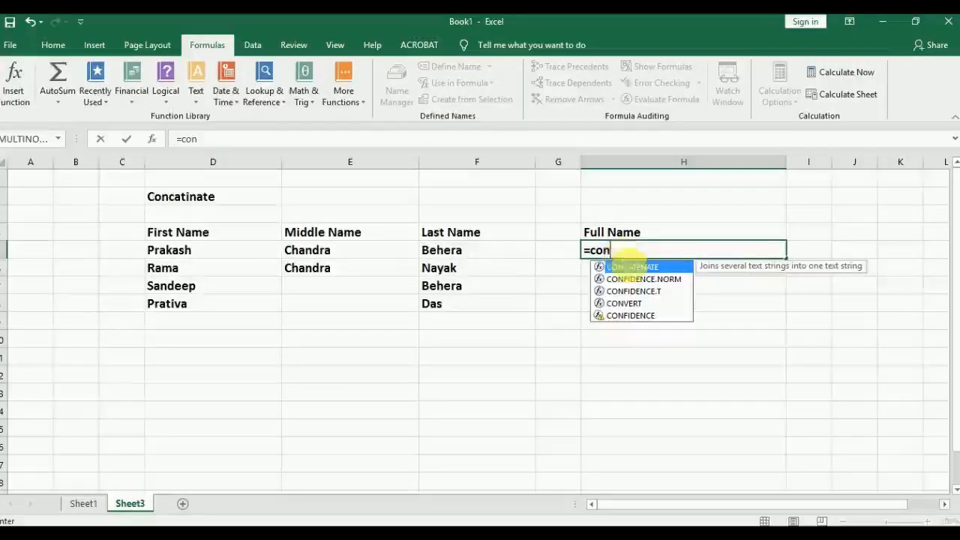
double_click(631, 268)
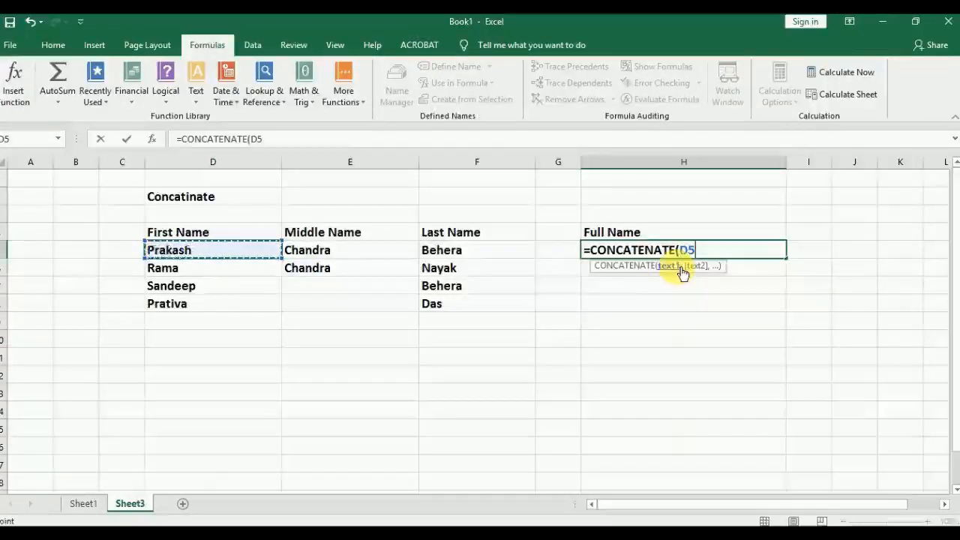
type(",")
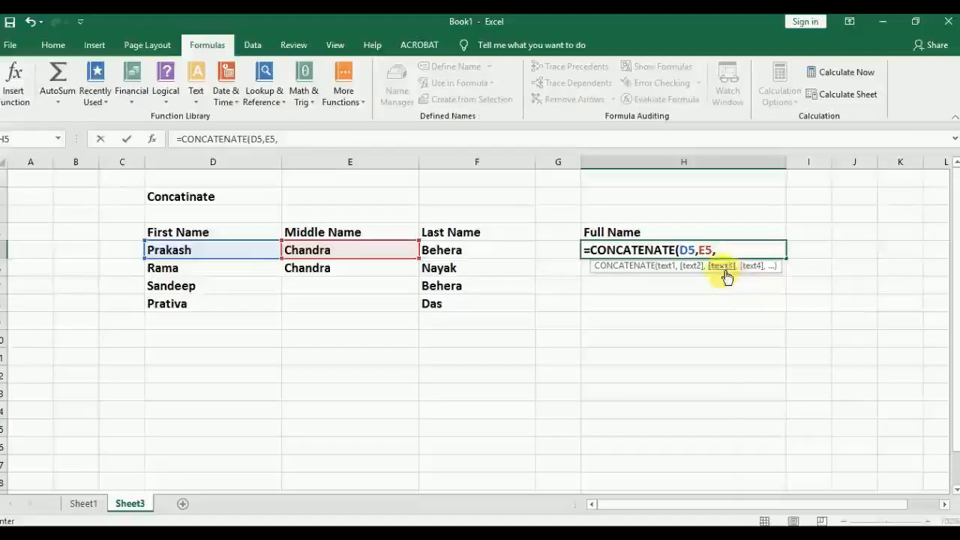
left_click(459, 257)
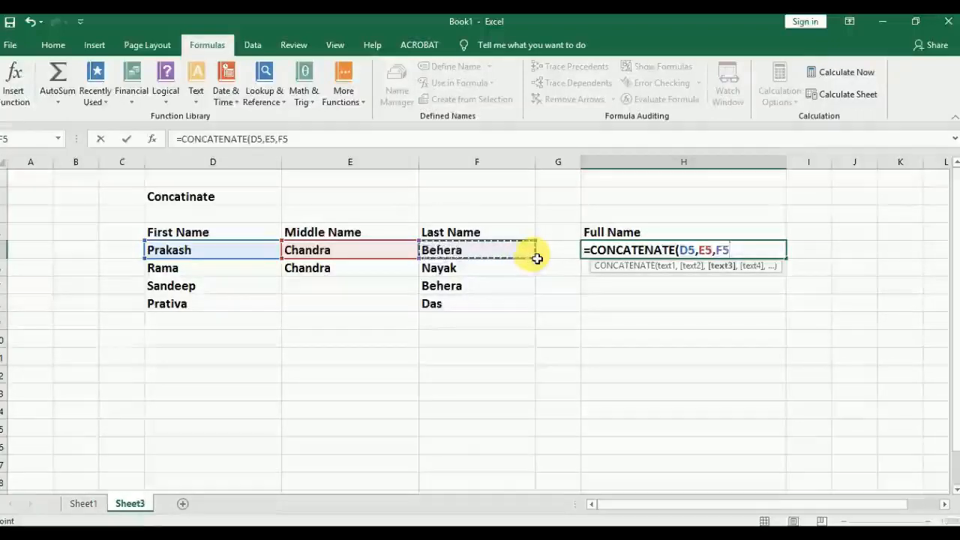
key("Return")
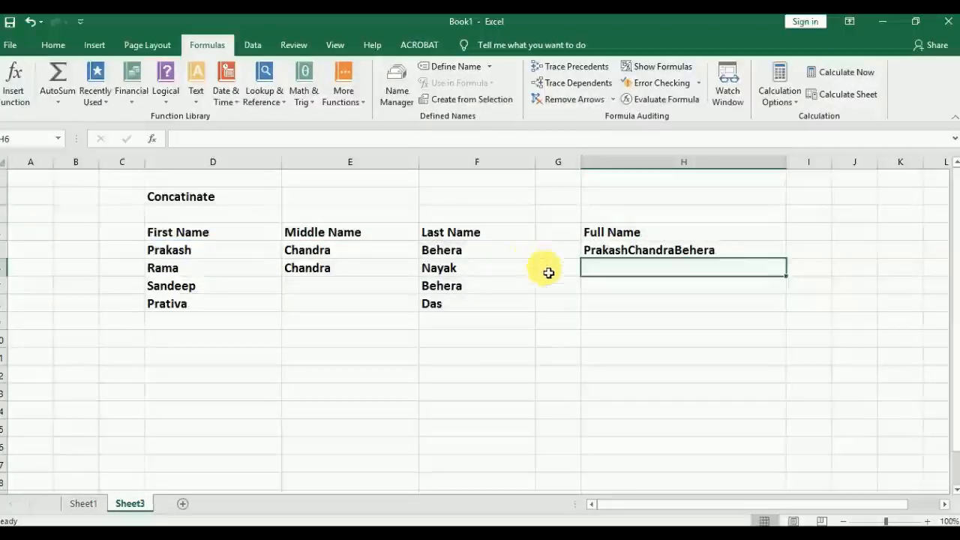
left_click(628, 250)
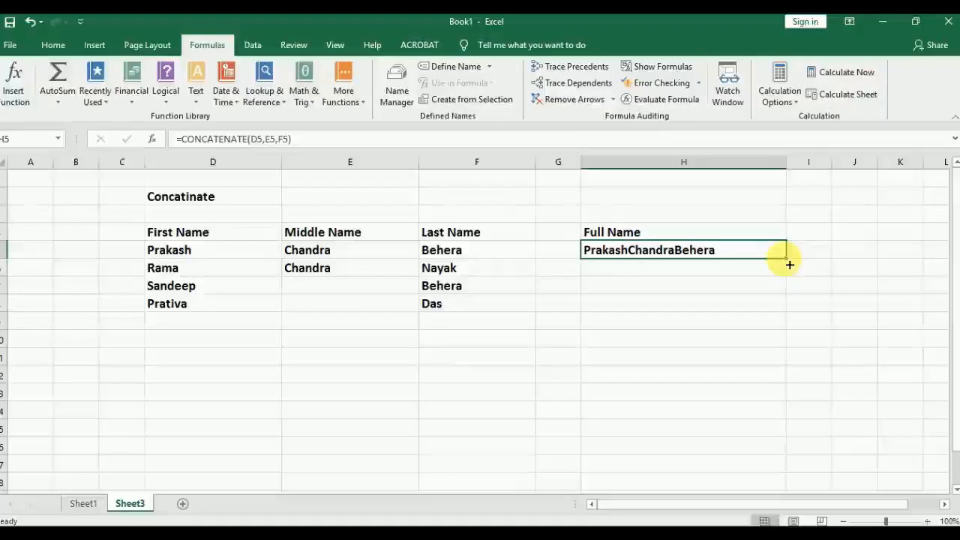
left_click_drag(789, 265, 788, 310)
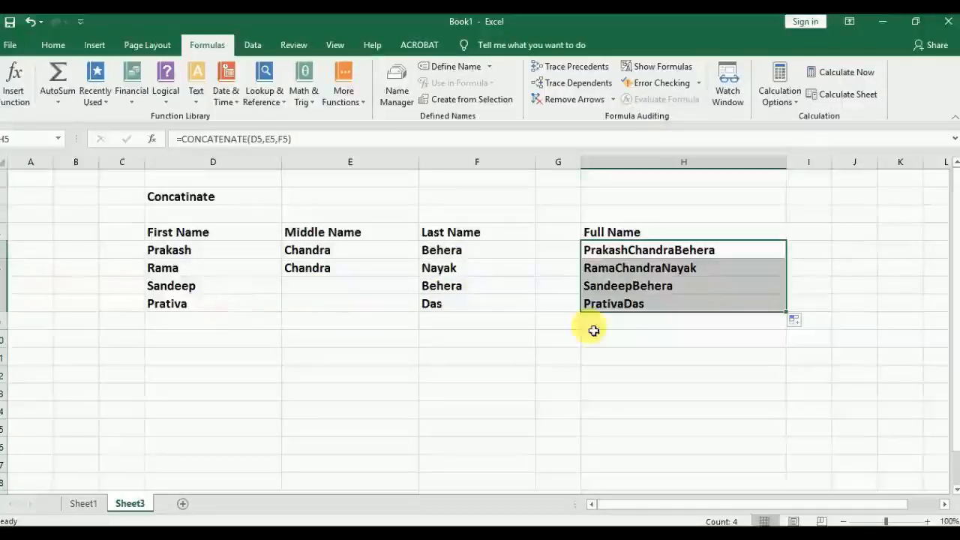
left_click(668, 339)
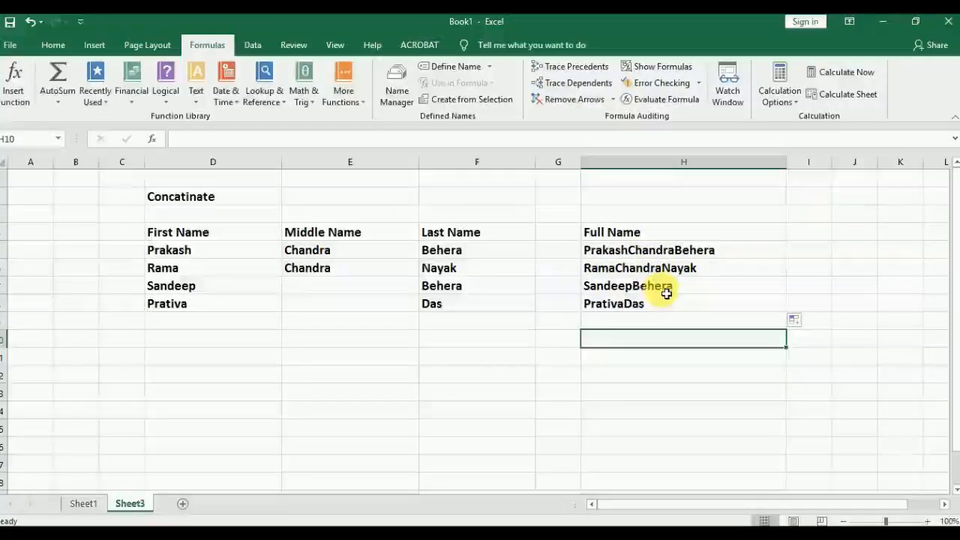
Change the formula in H5 to =CONCATENATE(D5," ",E5," ",F5) and fill it down to H8
left_click(644, 257)
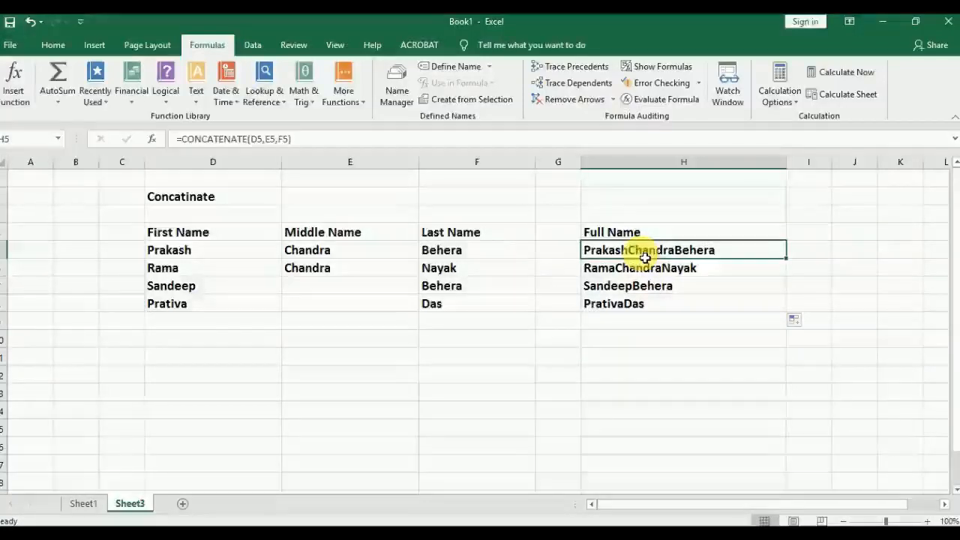
key("F2")
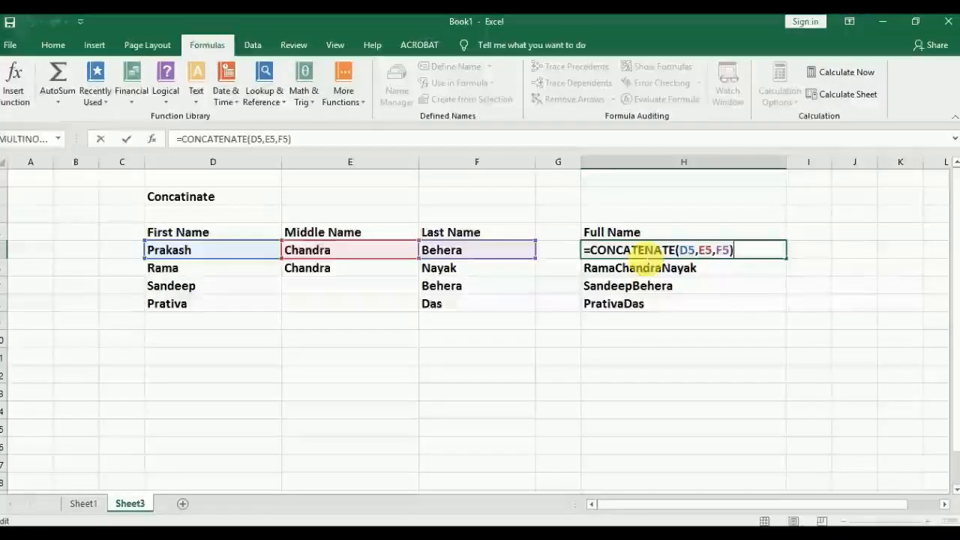
left_click(706, 258)
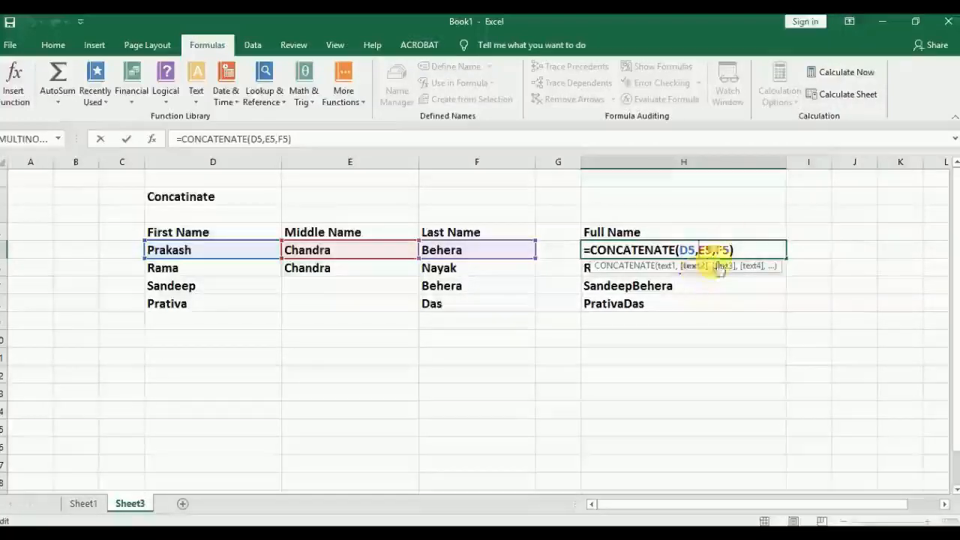
type("\" \",")
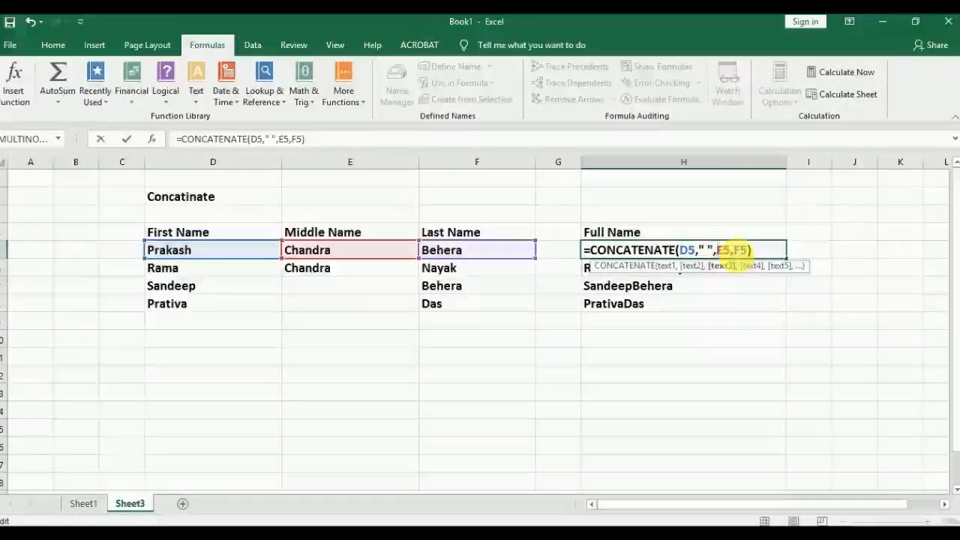
left_click(737, 252)
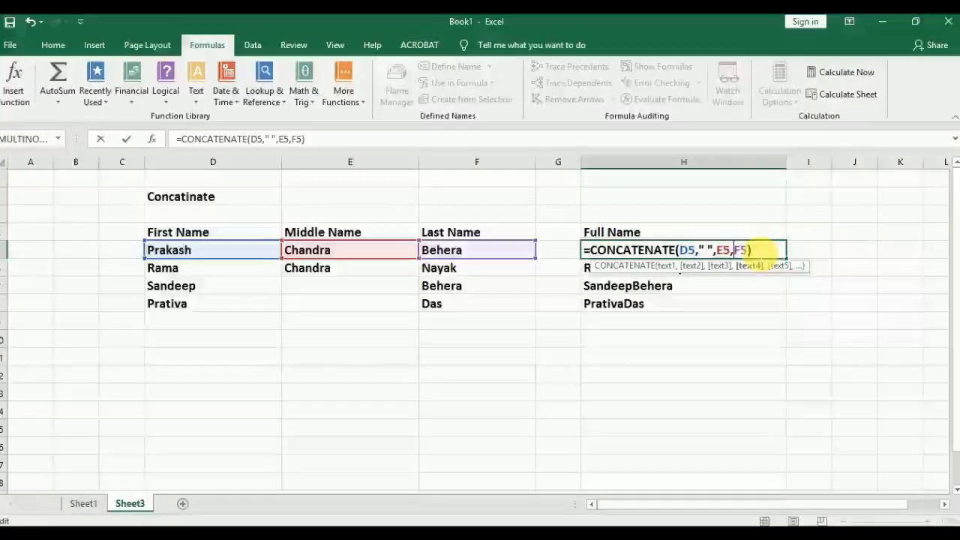
type("\" \",")
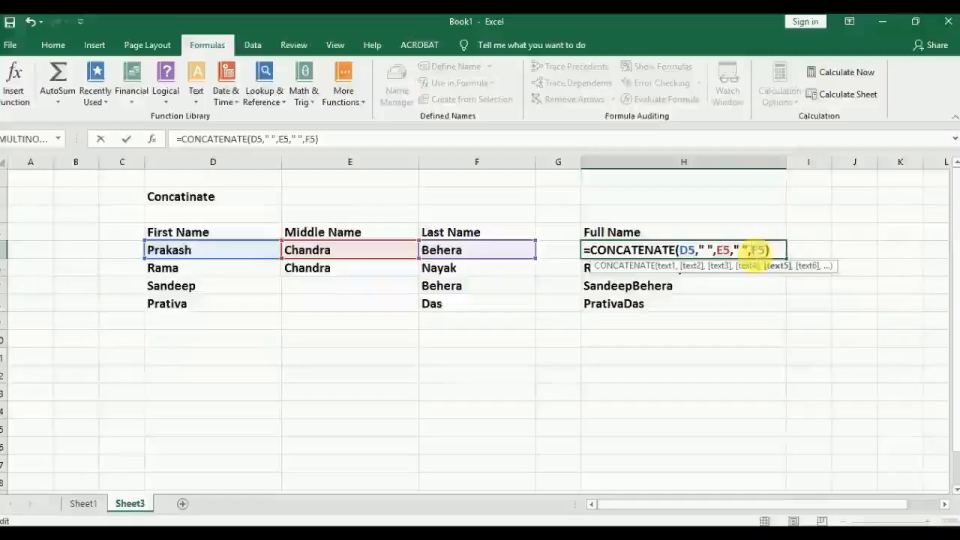
key("Return")
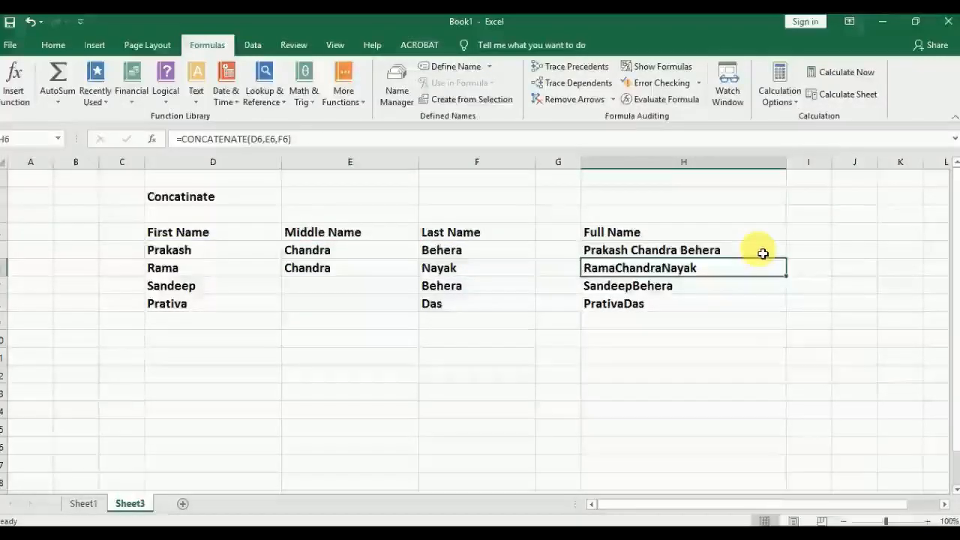
left_click(762, 253)
left_click_drag(785, 258, 787, 308)
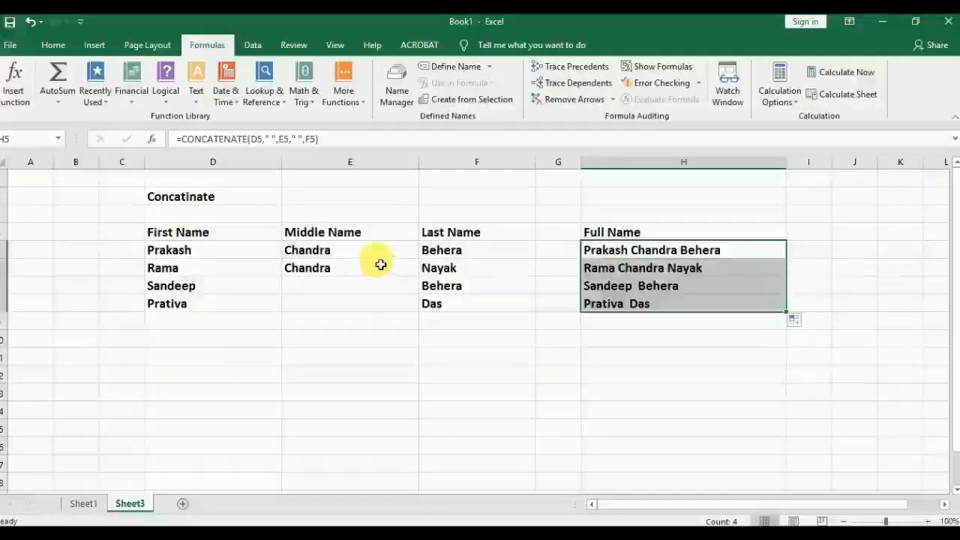
Magnify the screen and examine the description of the DOLLAR function among the text functions
left_click(196, 89)
left_click(196, 100)
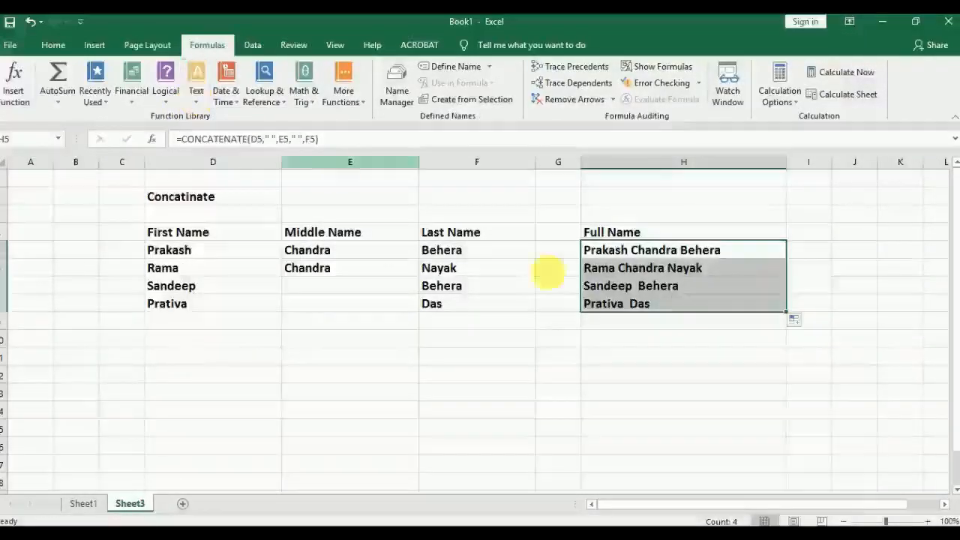
scroll(314, 339, "down", 1)
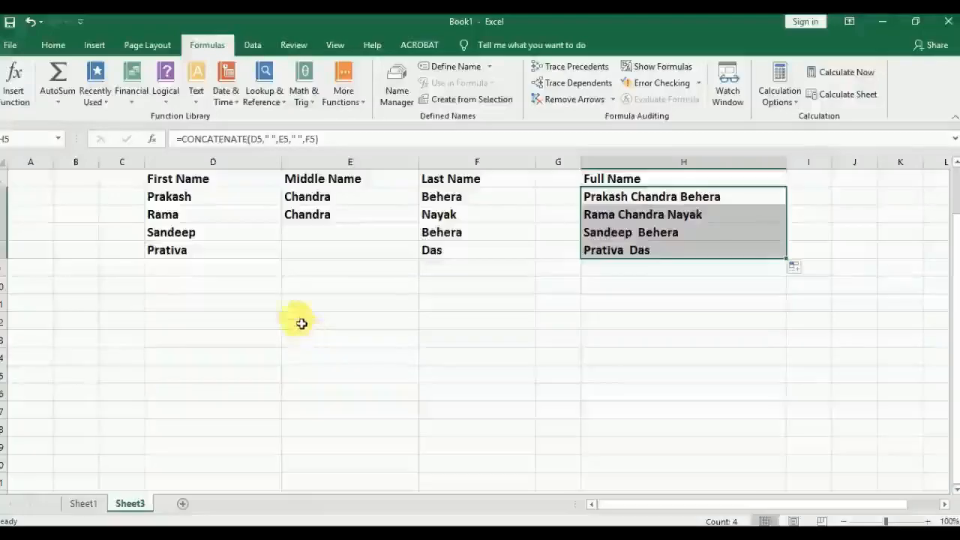
left_click(619, 534)
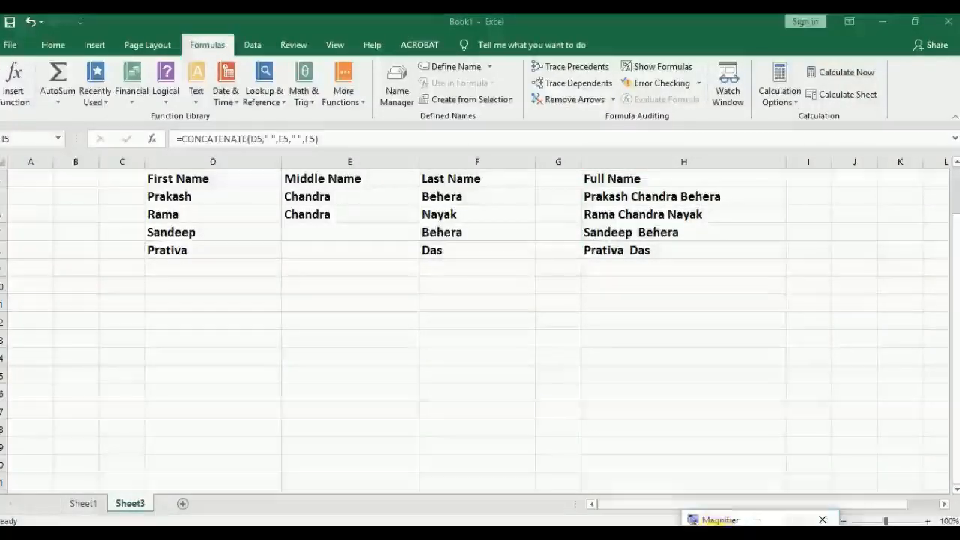
left_click(718, 534)
left_click(757, 520)
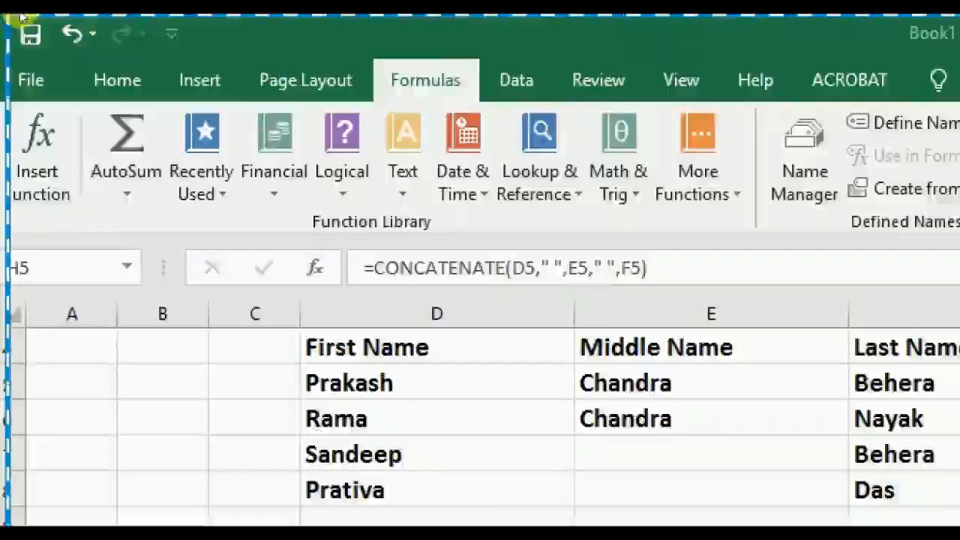
left_click(199, 108)
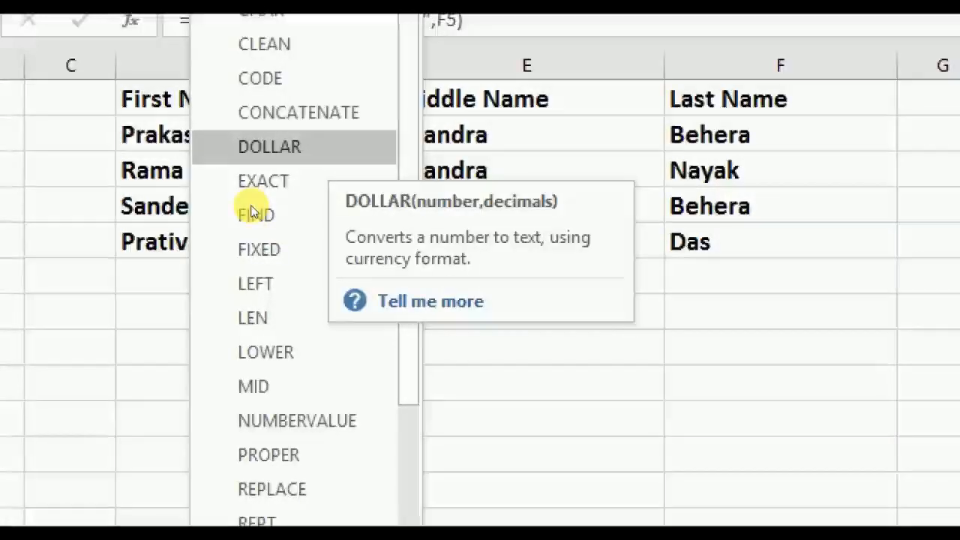
key("Escape")
Enter the sample numbers 56, 36, 569 and 588 in cells C12 to C15
scroll(331, 311, "down", 1)
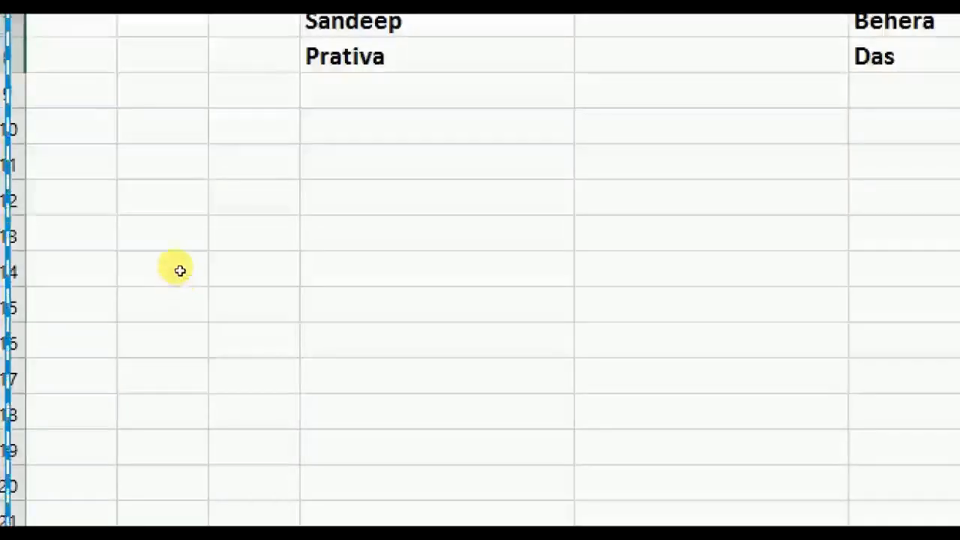
left_click(122, 271)
type("56")
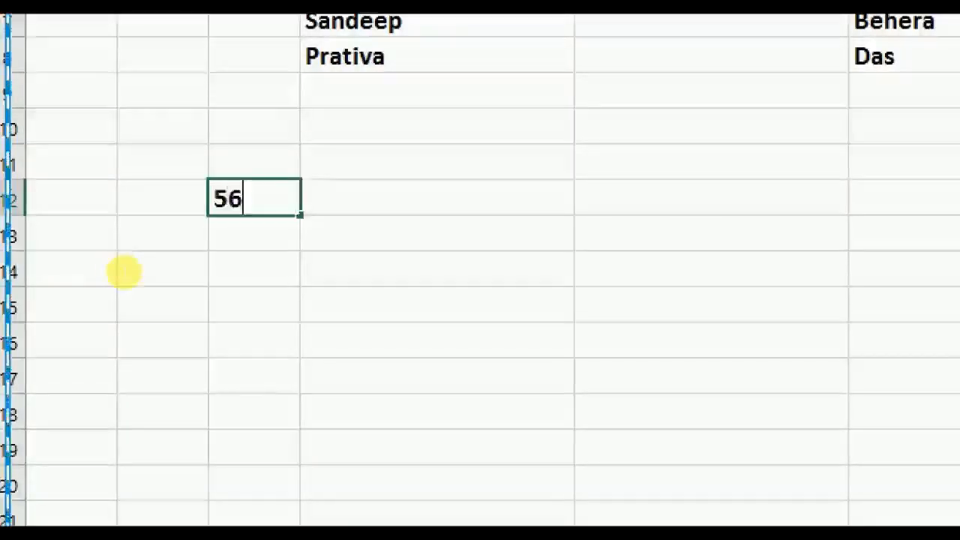
key("Return")
type("36")
key("Return")
type("569")
key("Return")
type("588")
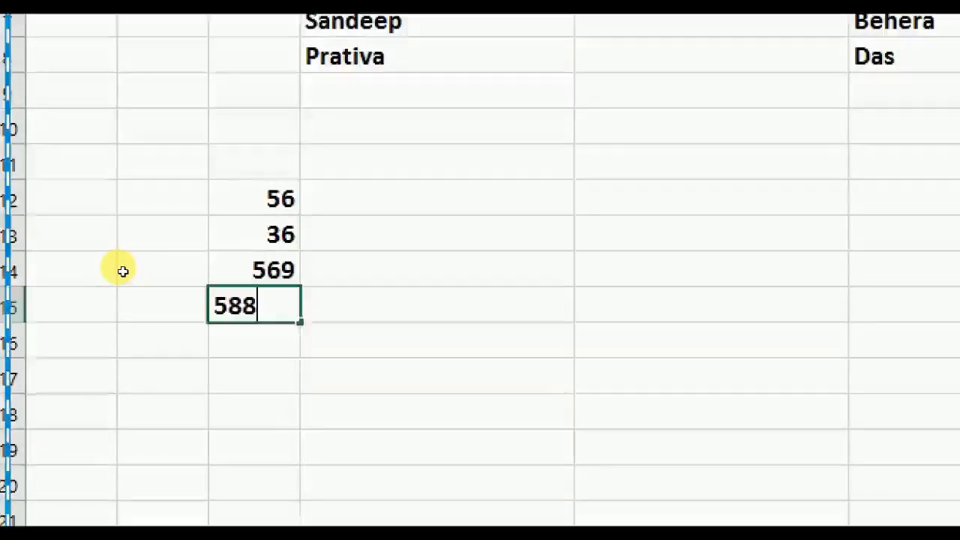
key("Return")
Enter =DOLLAR(C12) in cell D12, beside the first sample number
left_click(180, 274)
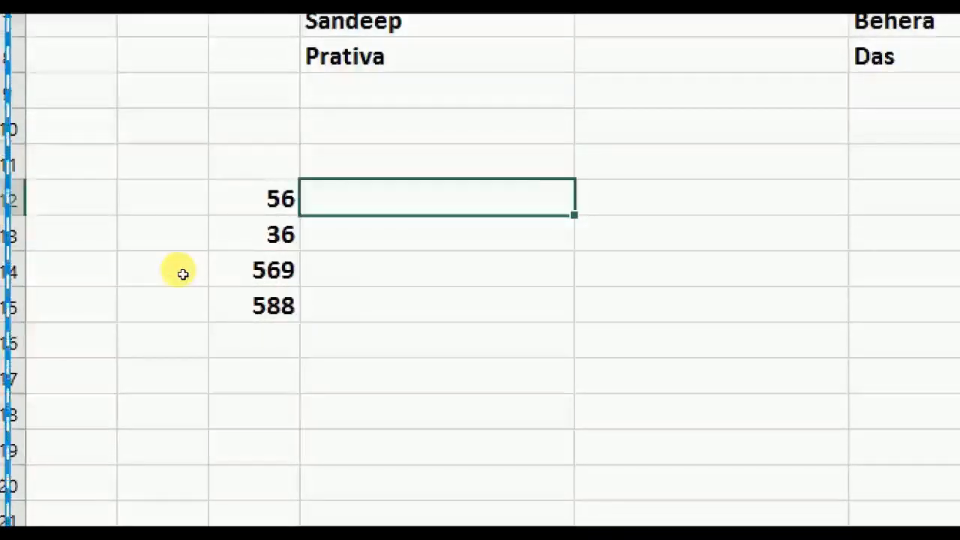
type("=doll")
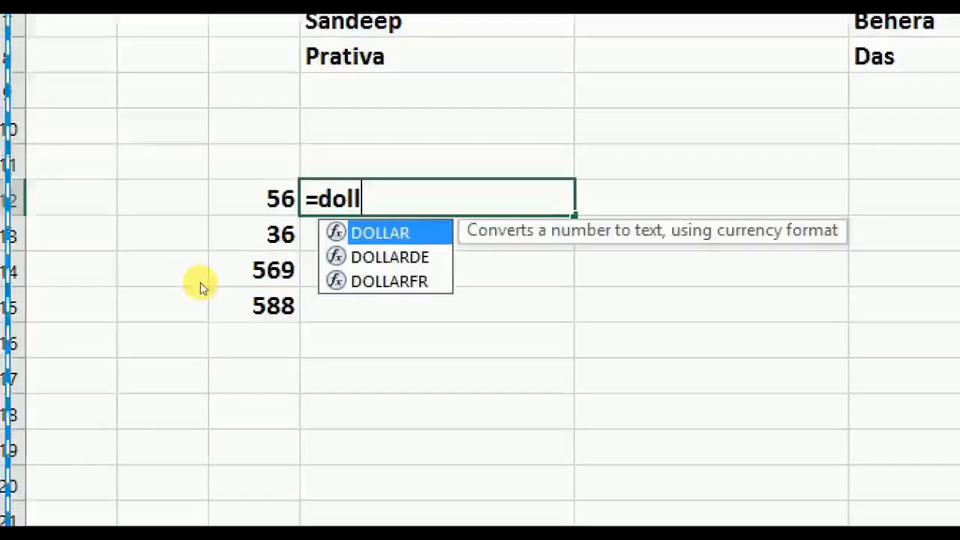
key("Tab")
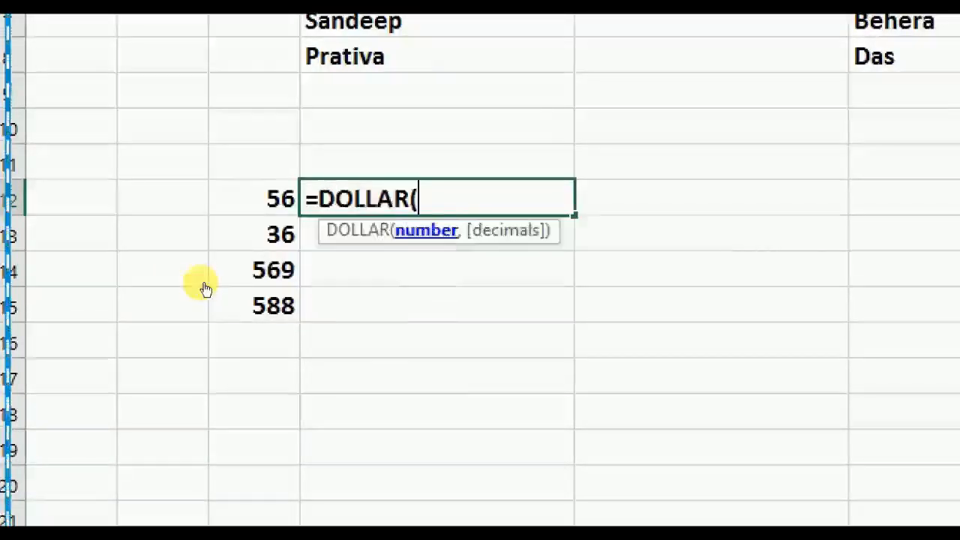
key("Left")
type(")")
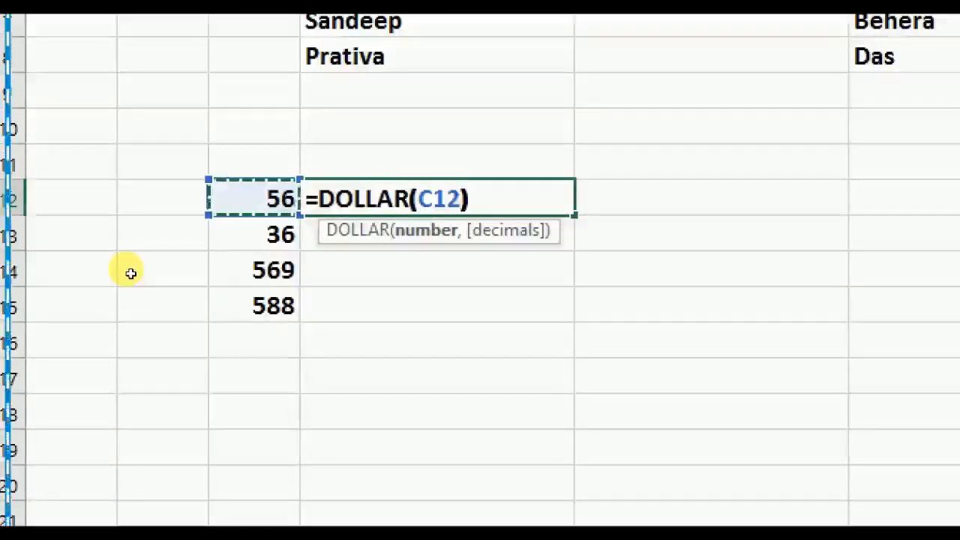
key("Return")
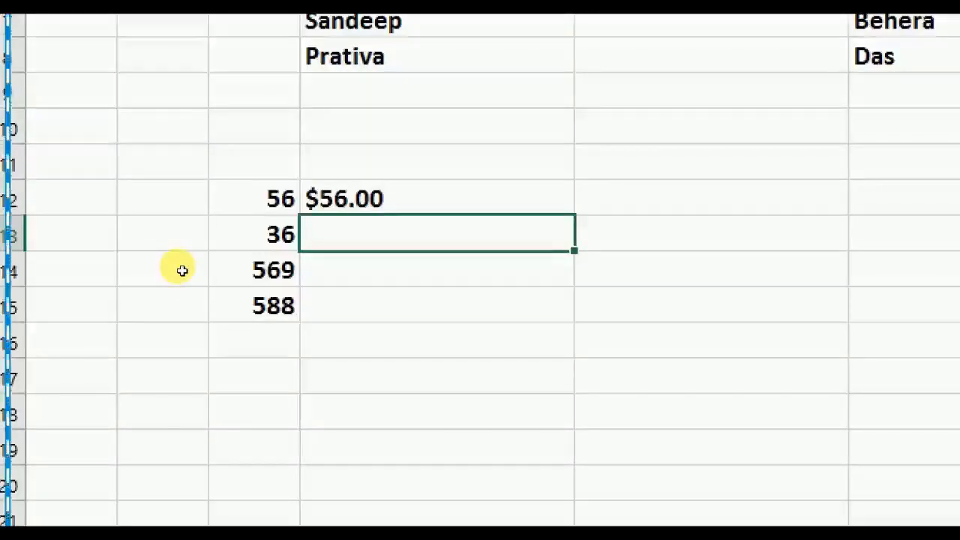
Examine the Currency symbol choices in the number format settings for cell D12, and close the settings without applying anything
key("Up")
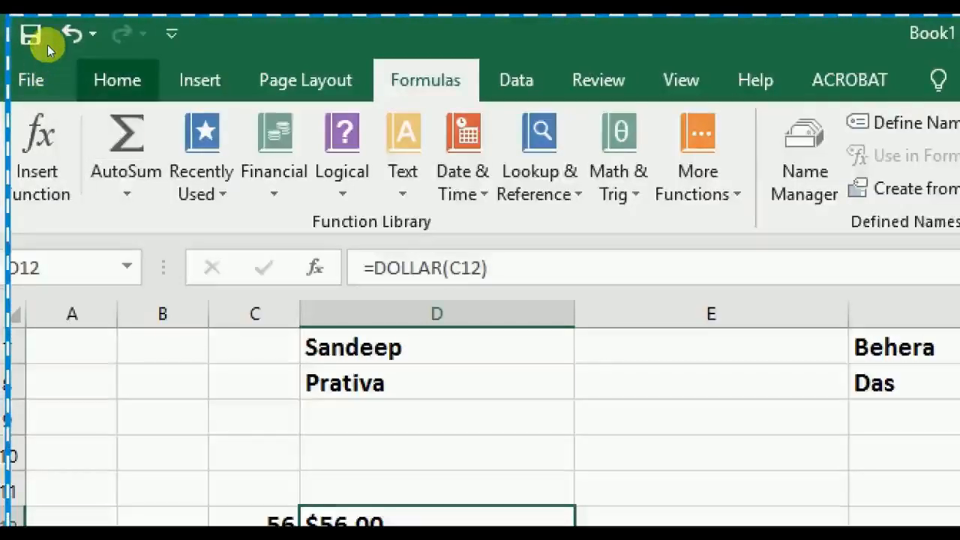
left_click(118, 79)
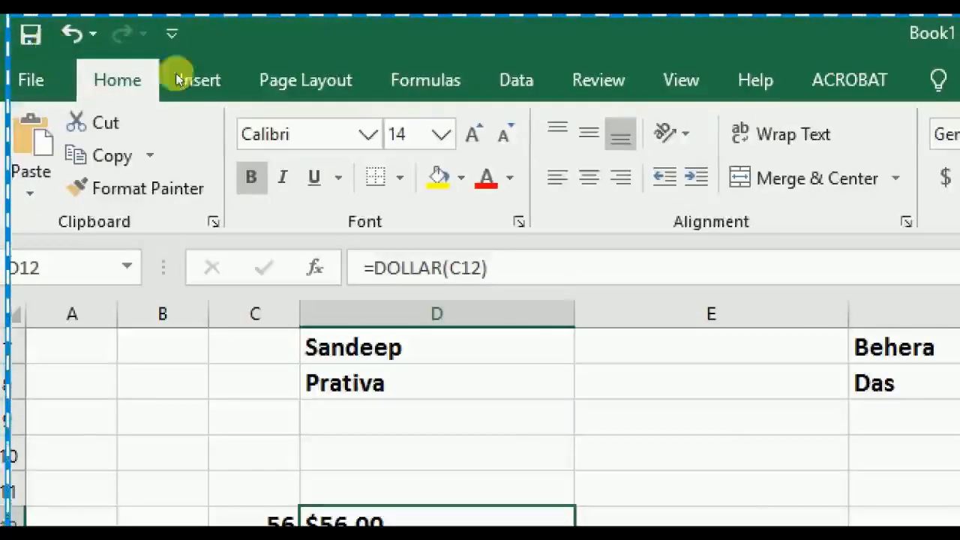
left_click(257, 56)
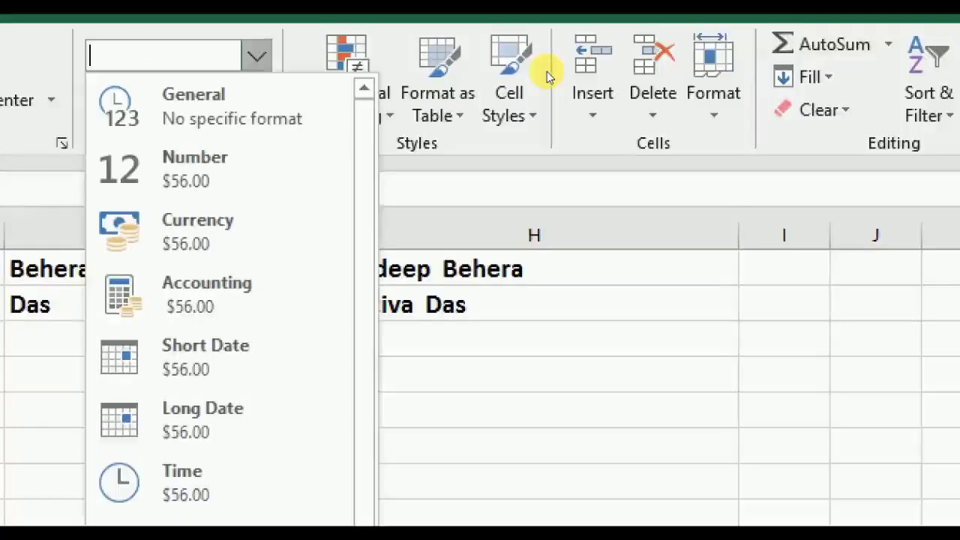
left_click(243, 435)
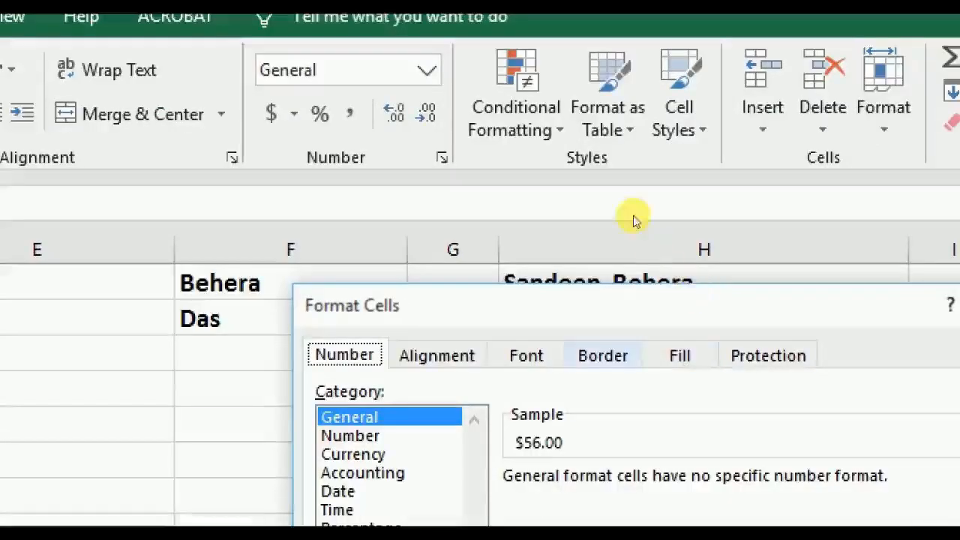
left_click_drag(596, 309, 460, 93)
left_click(255, 238)
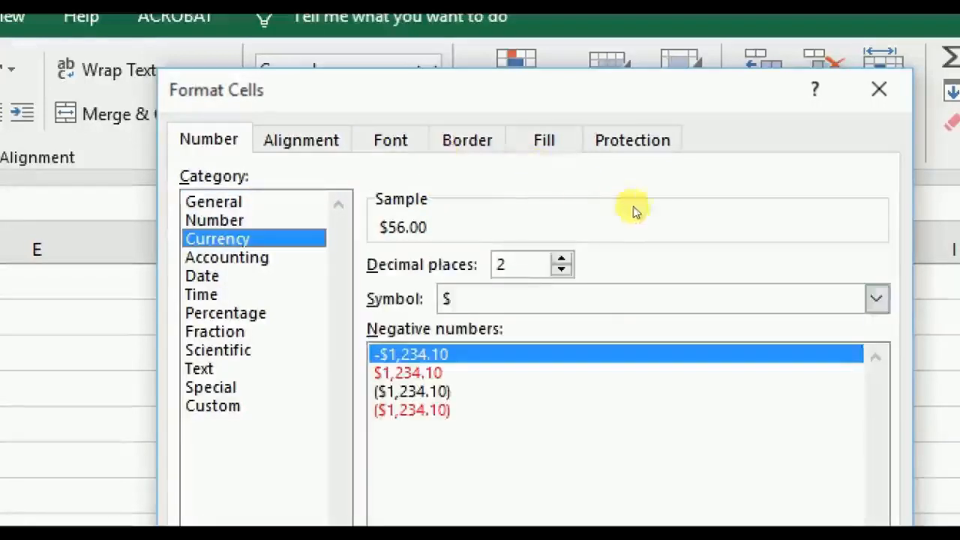
left_click(876, 299)
scroll(720, 232, "down", 10)
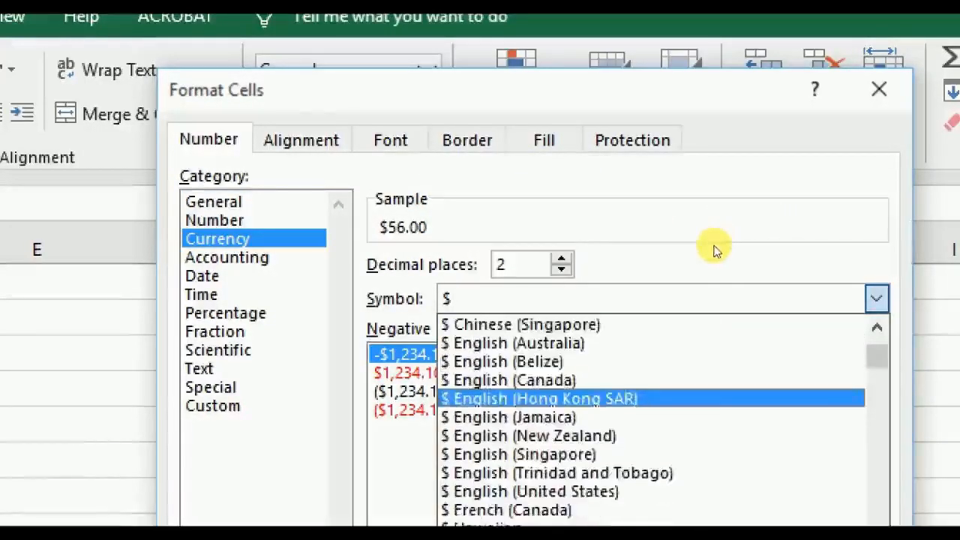
left_click(879, 89)
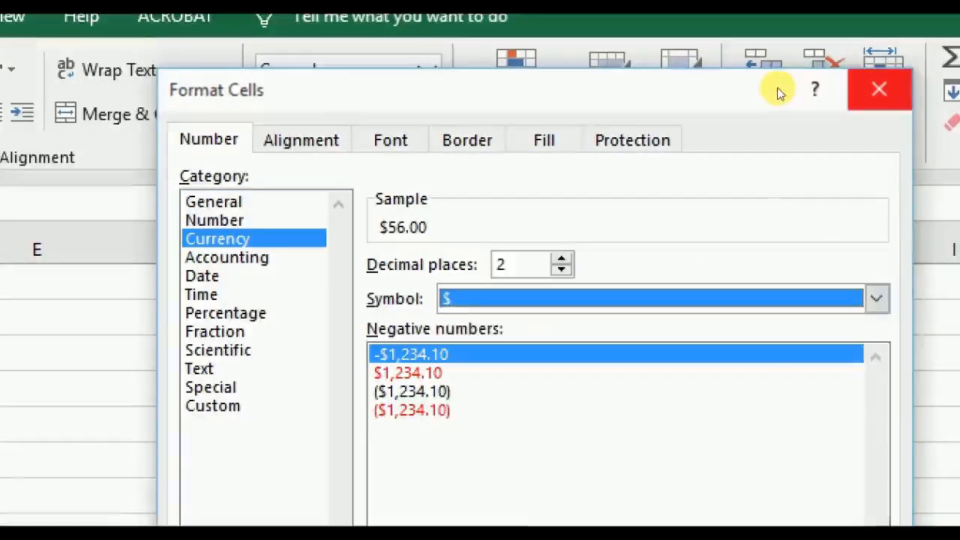
left_click(879, 89)
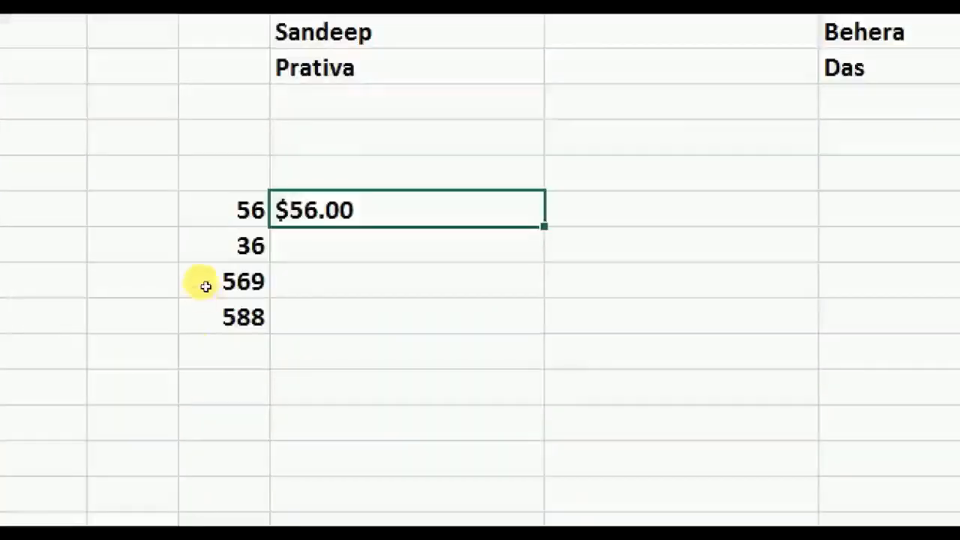
Fill the DOLLAR formula from D12 down to D15
key("Down")
key("Up")
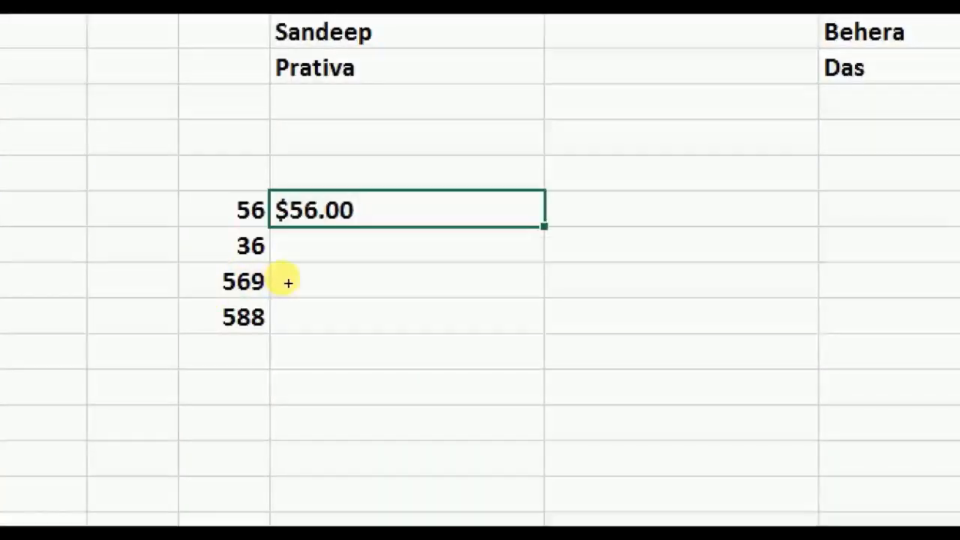
left_click_drag(287, 282, 276, 336)
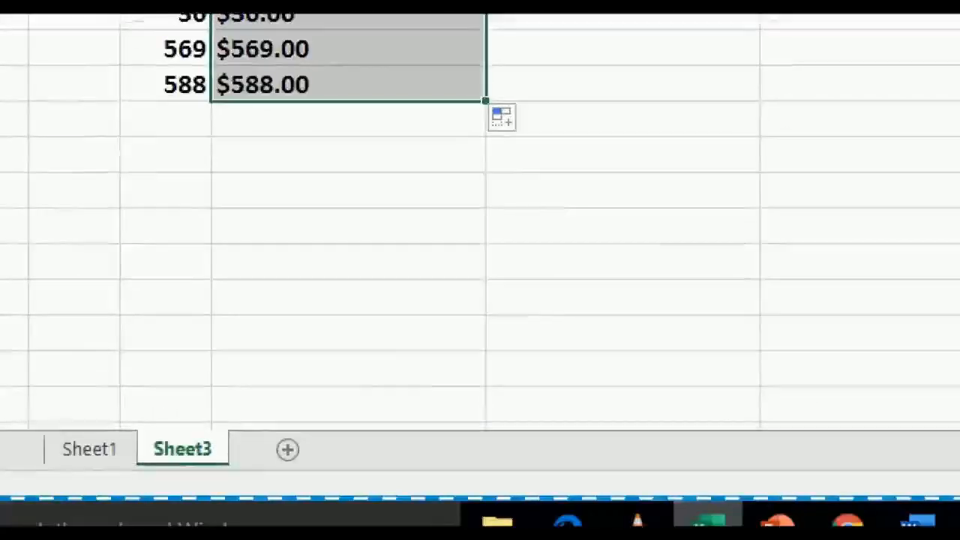
Reset the screen magnification and bring up the formula function library
left_click(884, 522)
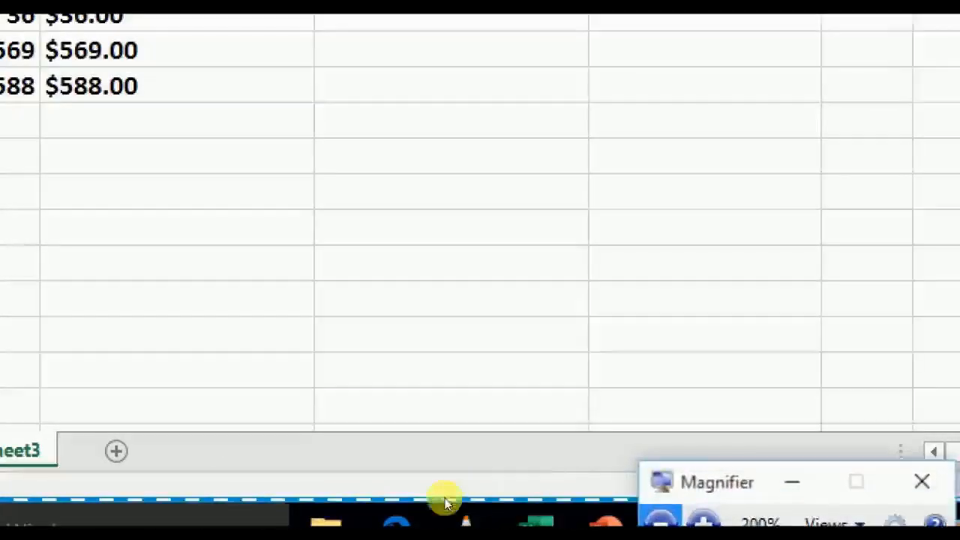
left_click(659, 522)
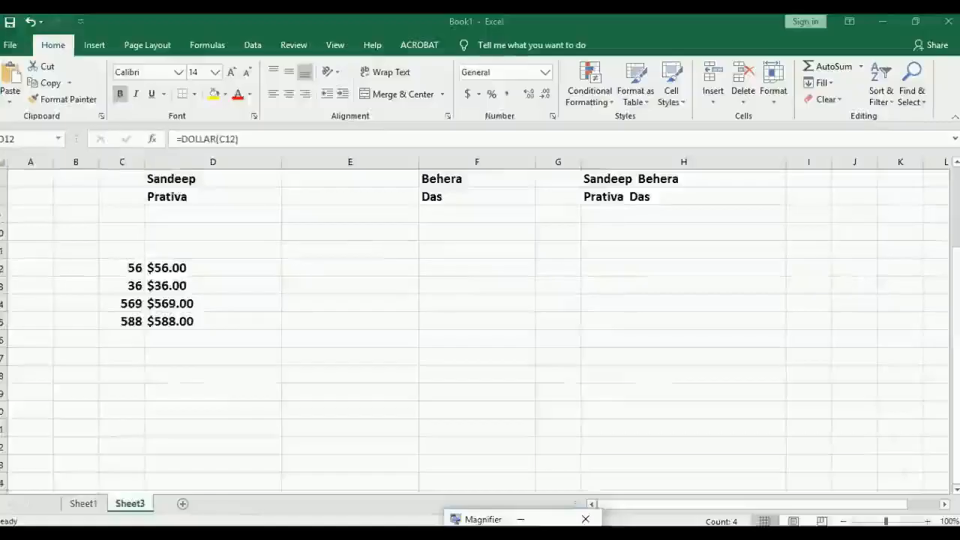
left_click(519, 519)
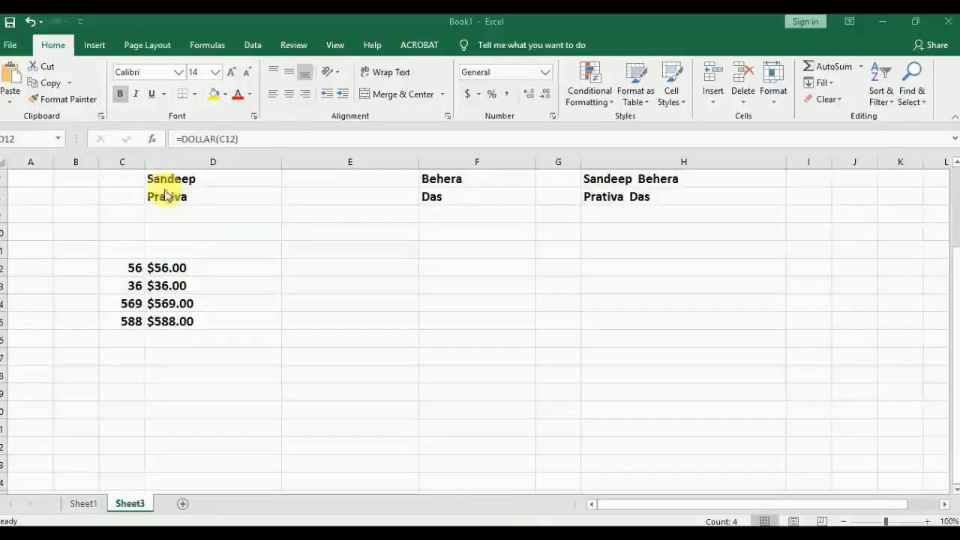
left_click(208, 48)
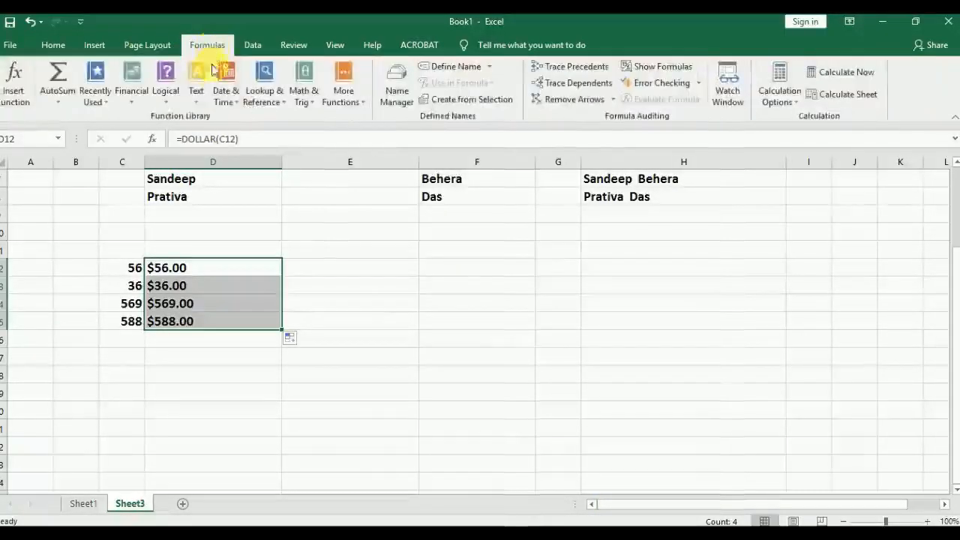
Magnify the screen and read the description of the EXACT text function in the function library, without inserting it
left_click(196, 83)
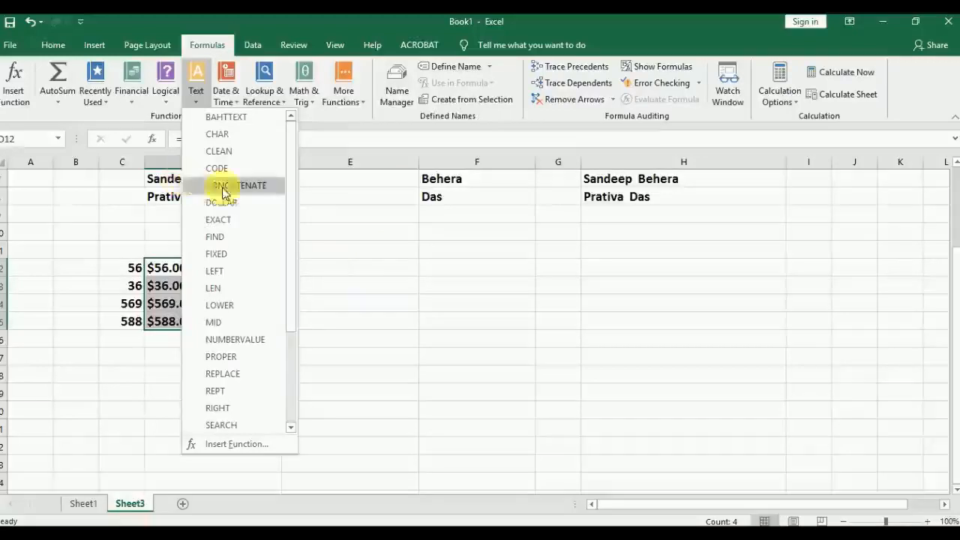
left_click(585, 534)
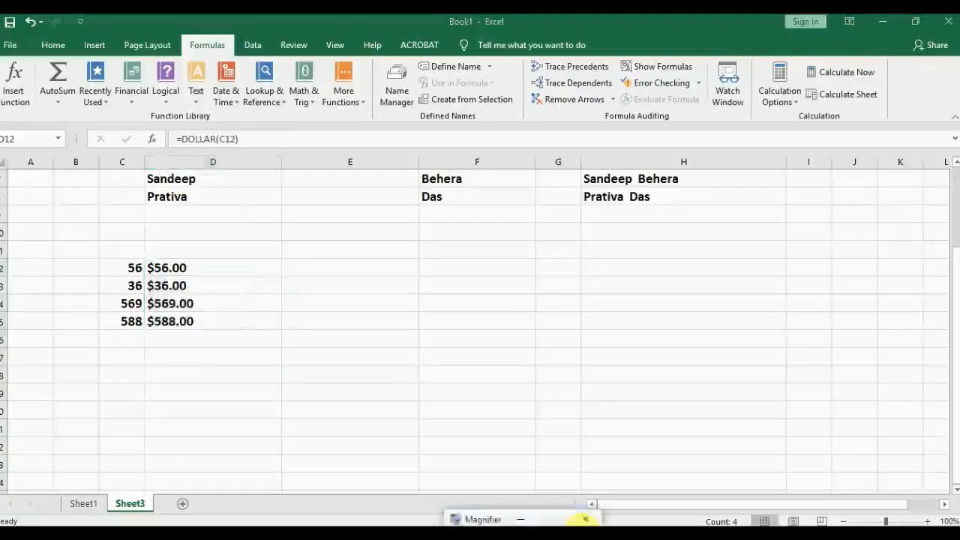
left_click(477, 533)
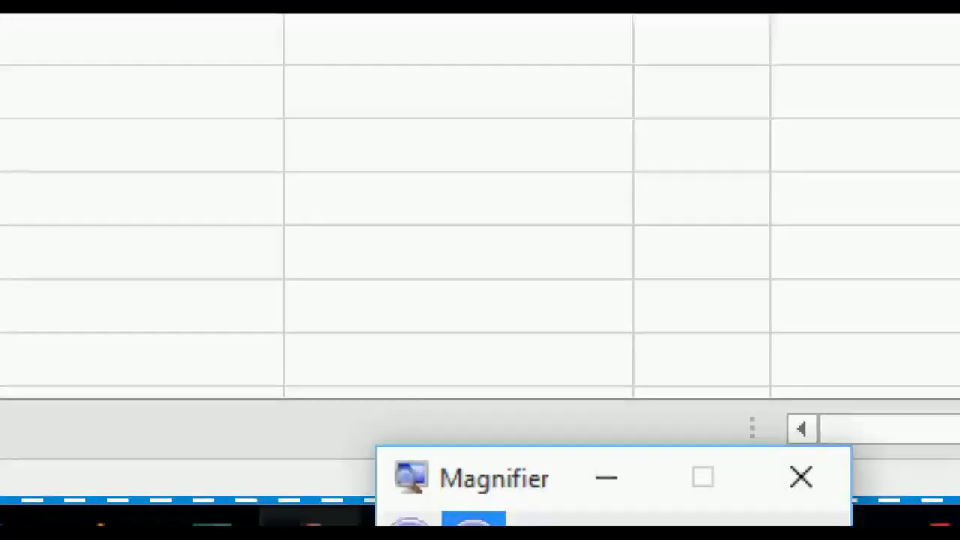
left_click(410, 524)
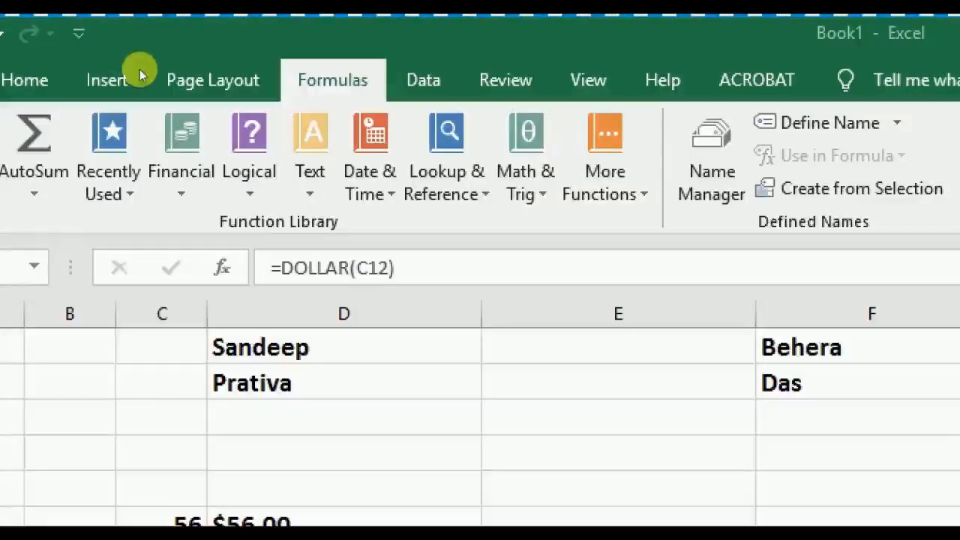
left_click(309, 174)
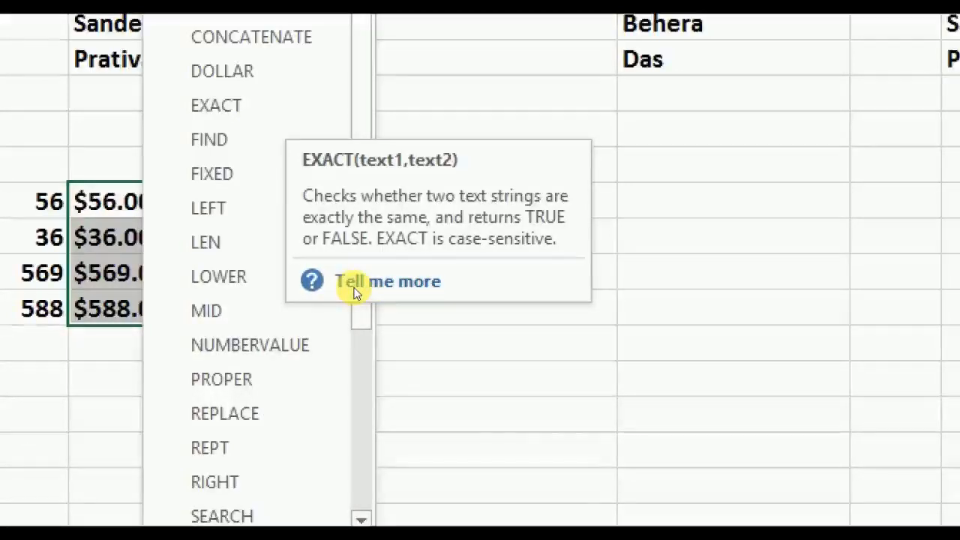
key("Escape")
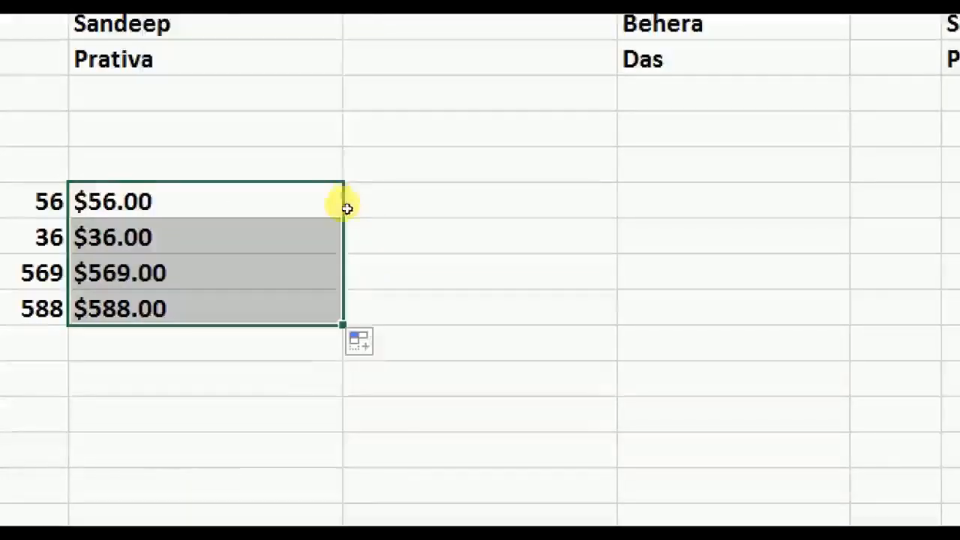
Enter a sample first name in lowercase in B18, the same name with a capital initial in B19, and a different lowercase name in B20
scroll(210, 268, "down", 2)
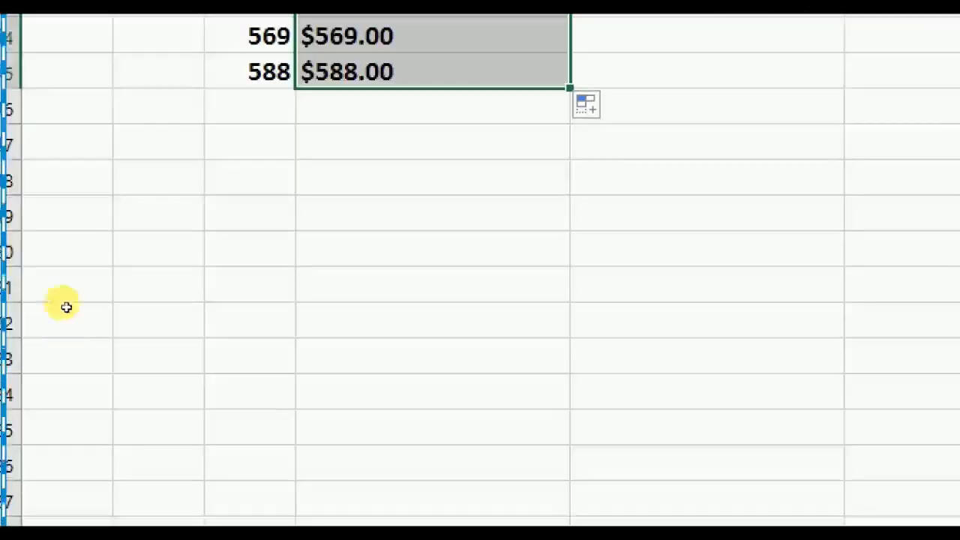
left_click(77, 270)
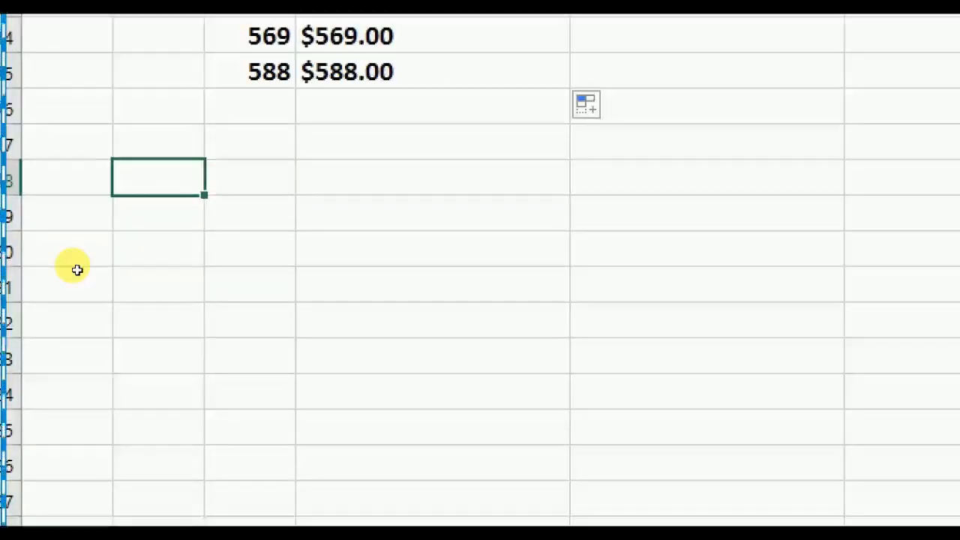
type("rama")
key("Return")
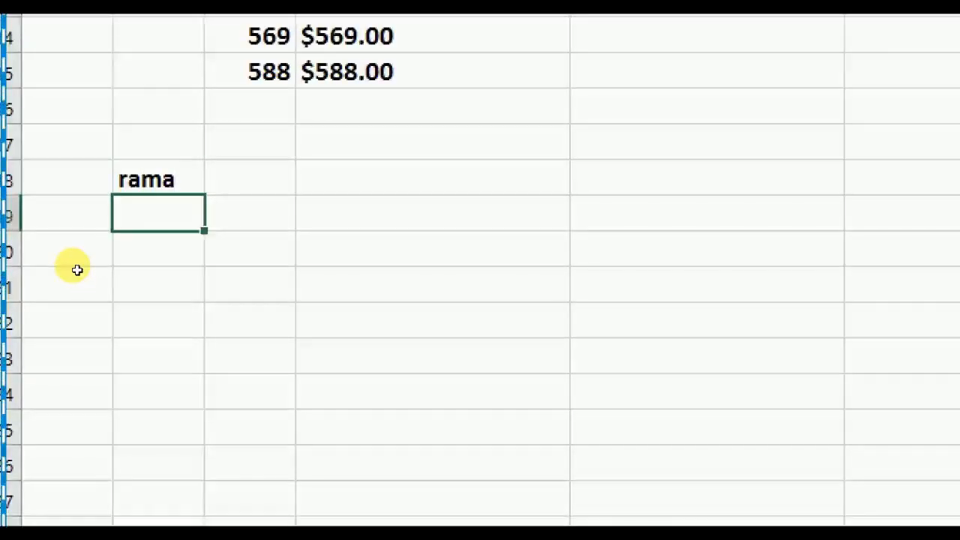
type("Rama")
key("Return")
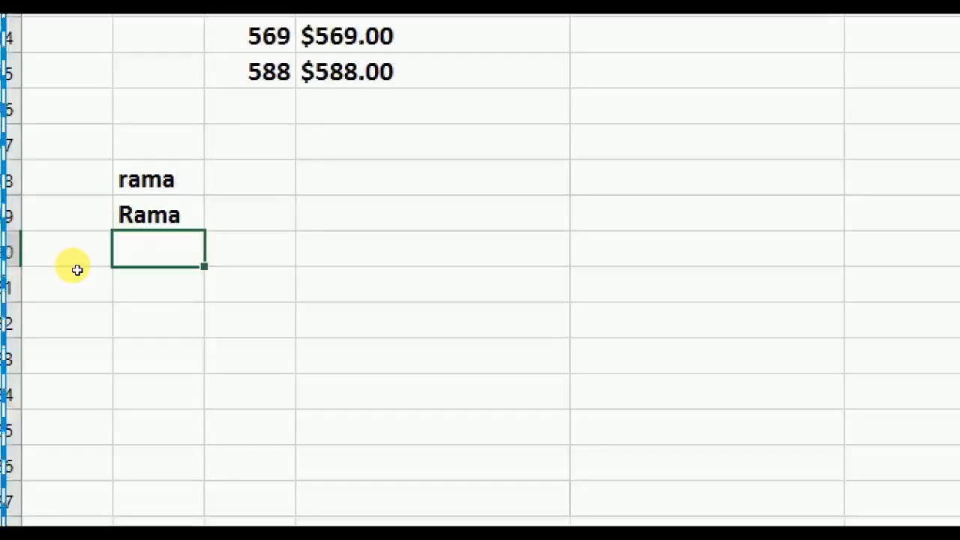
type("gita")
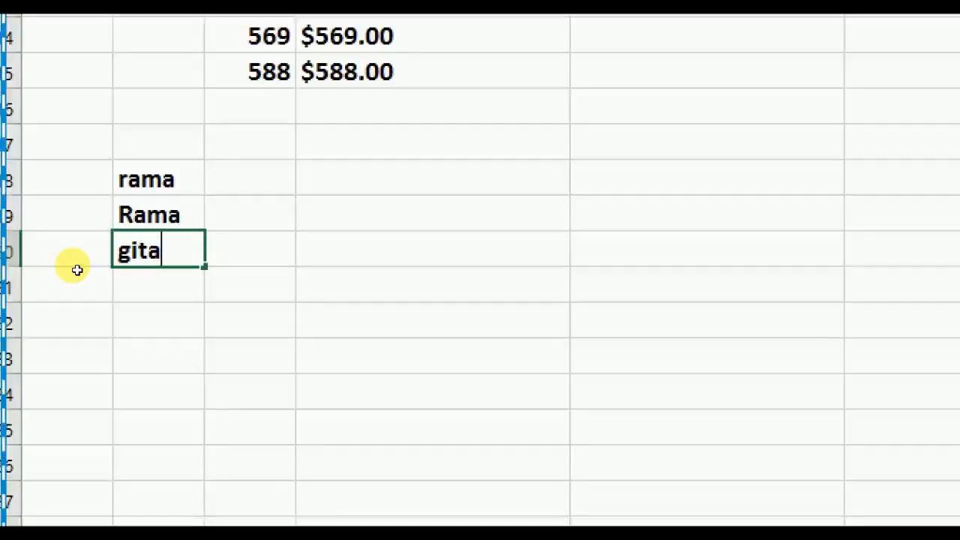
key("Return")
Enter =EXACT(B18,B19) in cell D19 to compare the first two sample names
left_click(322, 219)
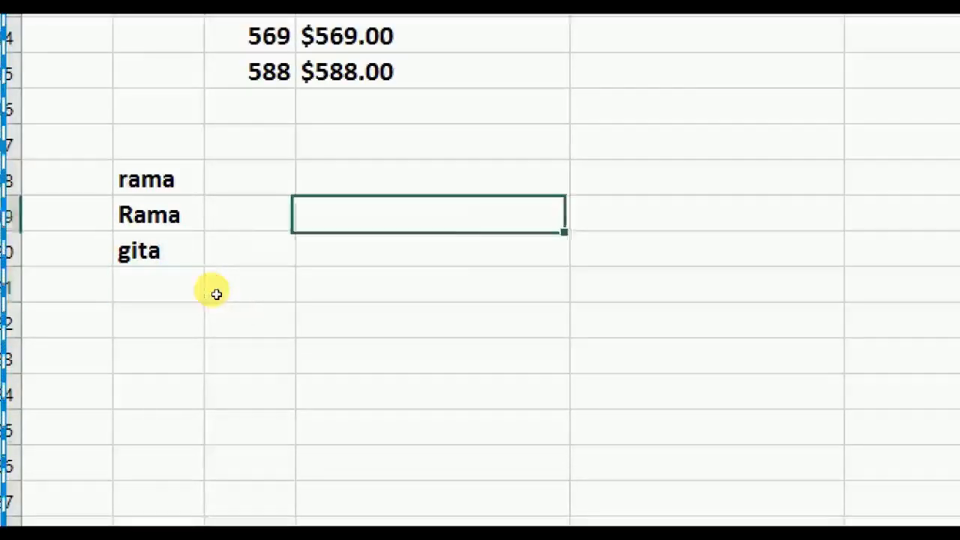
type("=e")
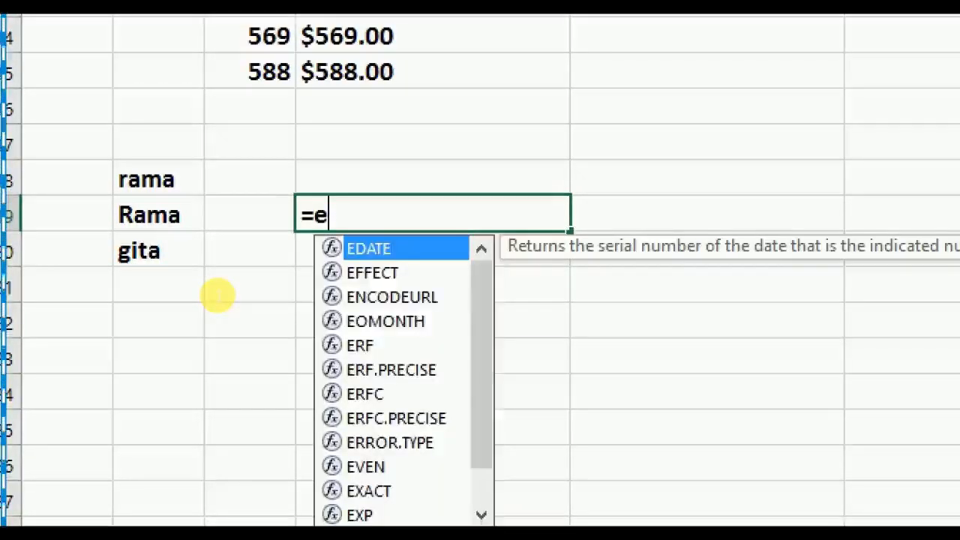
type("xat")
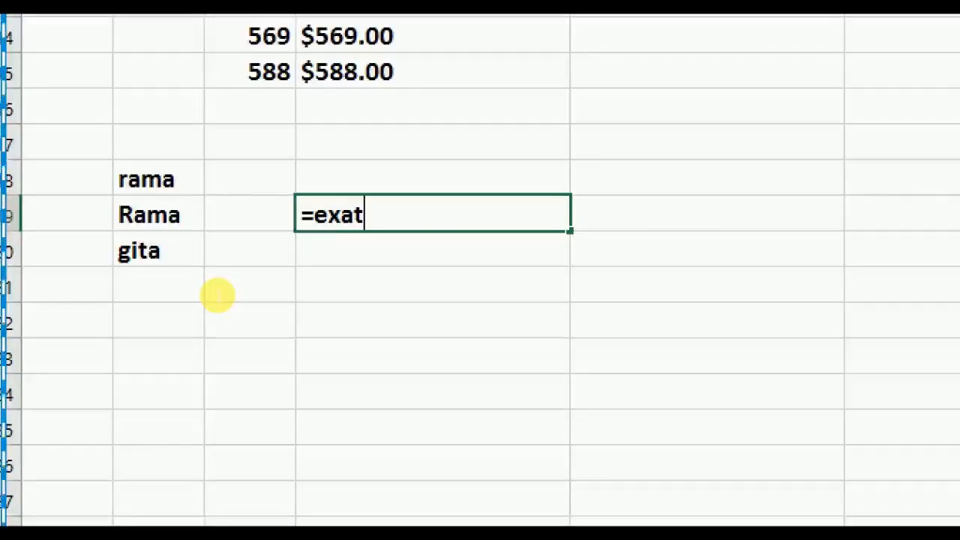
key("BackSpace")
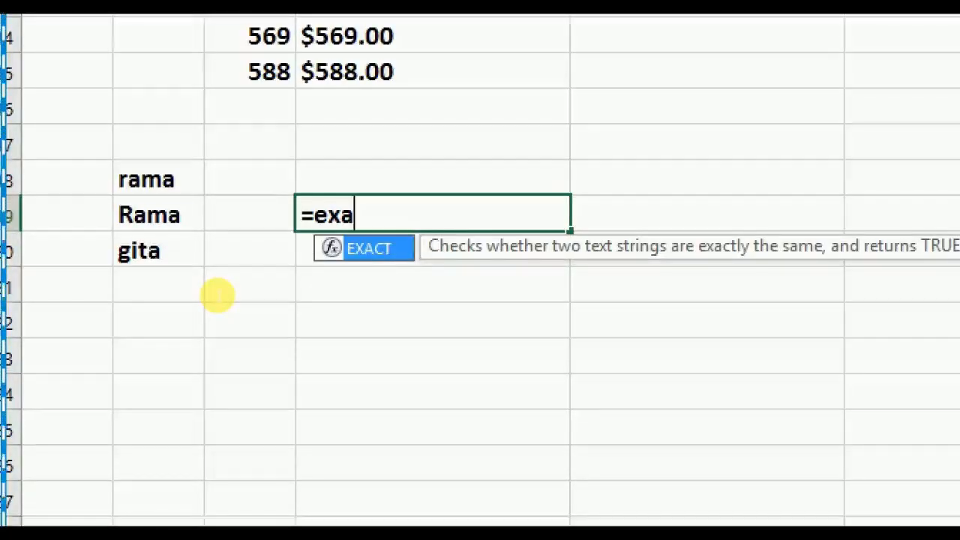
type("ct(")
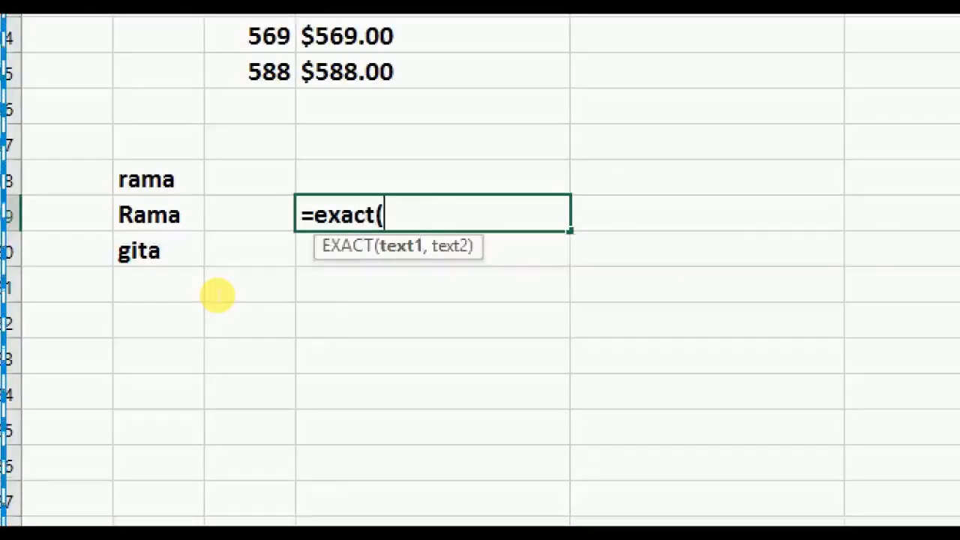
key("Left")
key("Left")
key("Up")
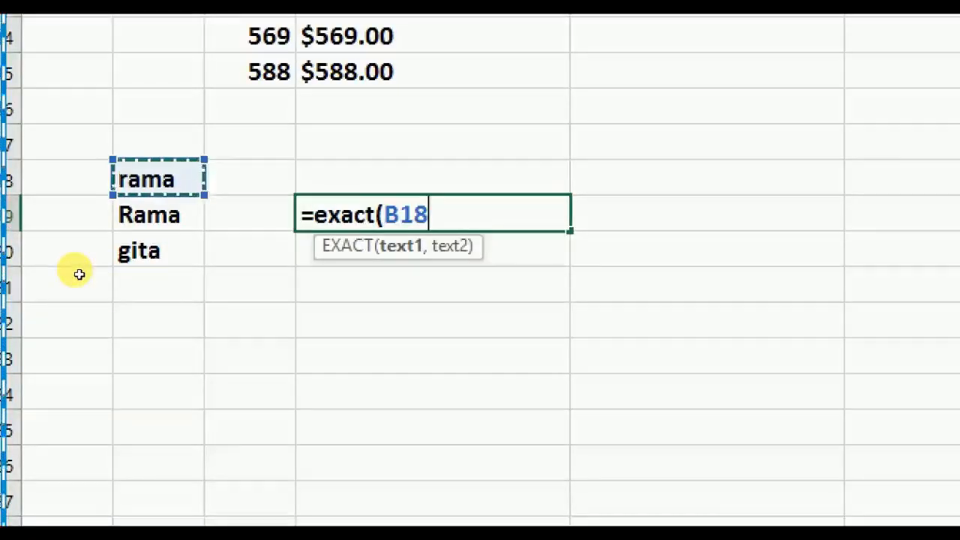
type(",")
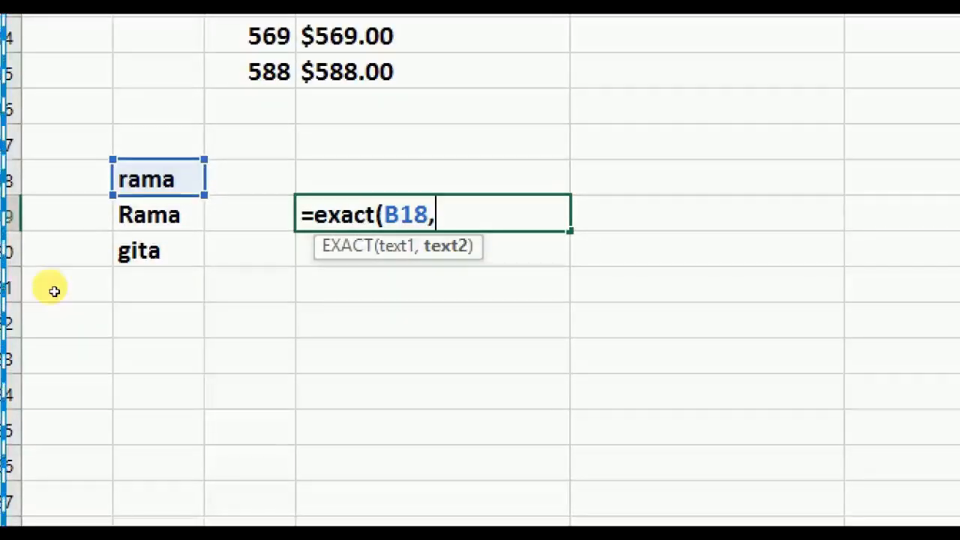
key("Left")
key("Left")
key("Left")
key("Right")
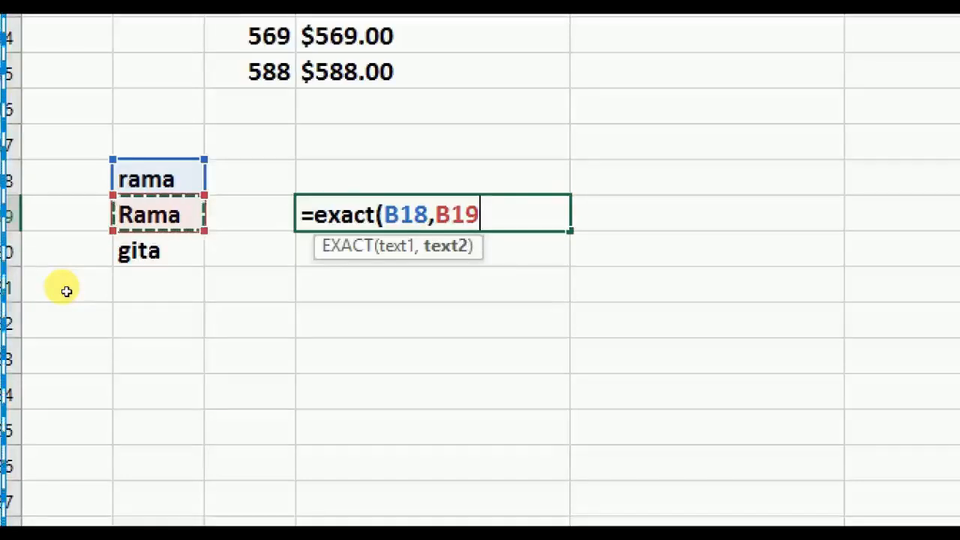
type(")")
key("Return")
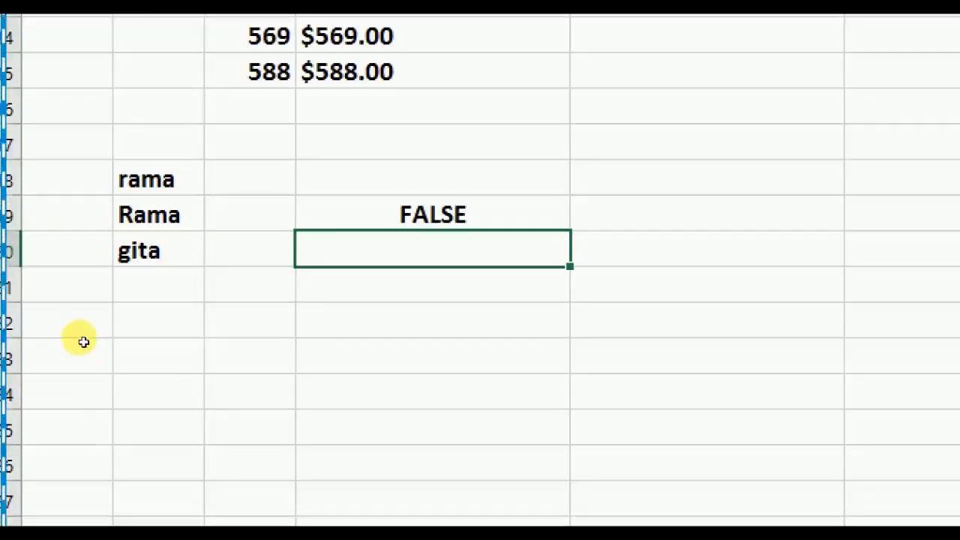
Change the name in B19 to all lowercase so it matches the name in B18
key("Left")
key("Left")
key("Up")
key("F2")
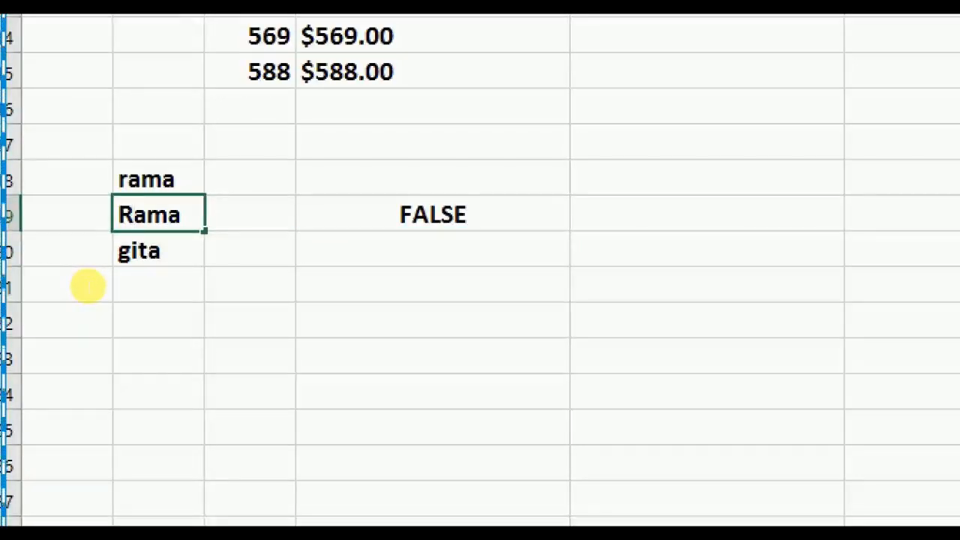
key("Return")
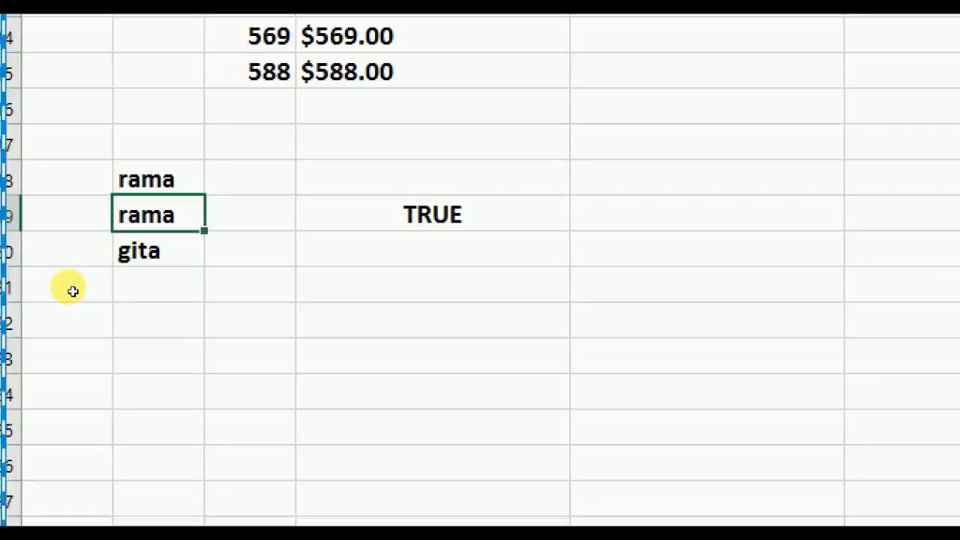
Replace the name in B19 with a different lowercase first name and correct its spelling by removing the stray initial letter
type("gsita")
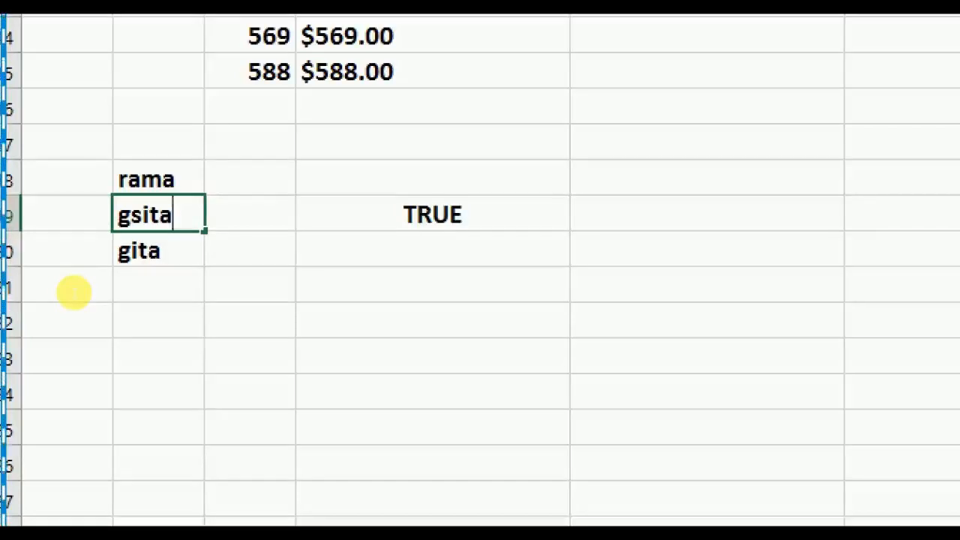
key("Return")
key("Up")
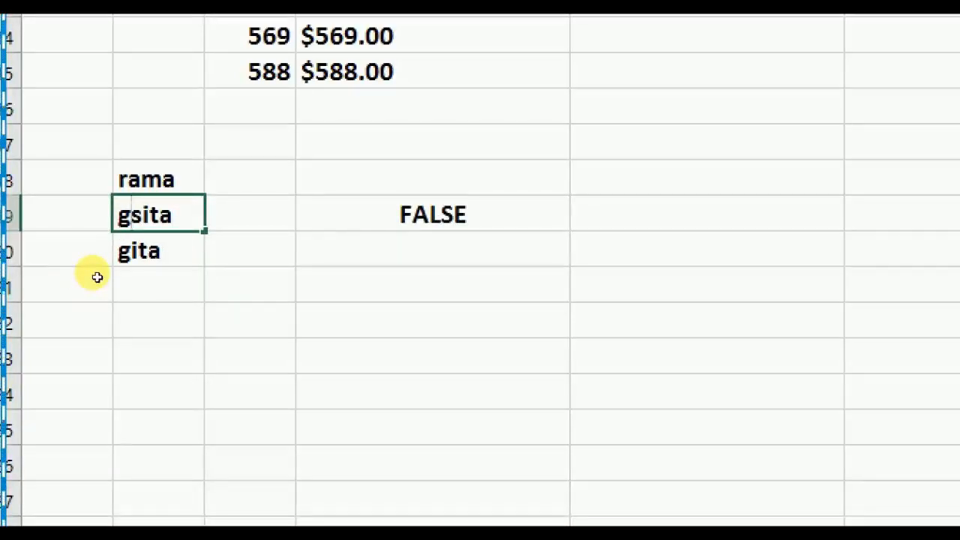
key("Down")
key("Down")
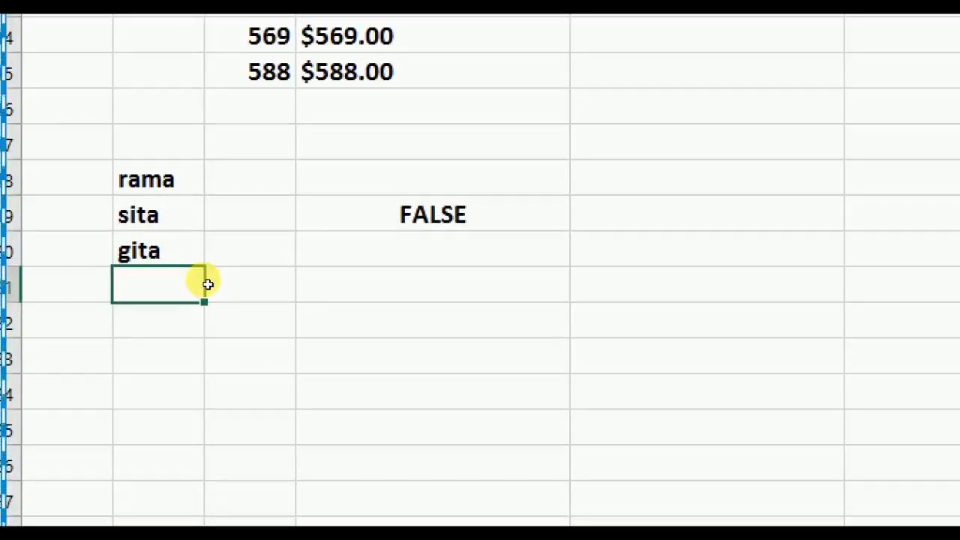